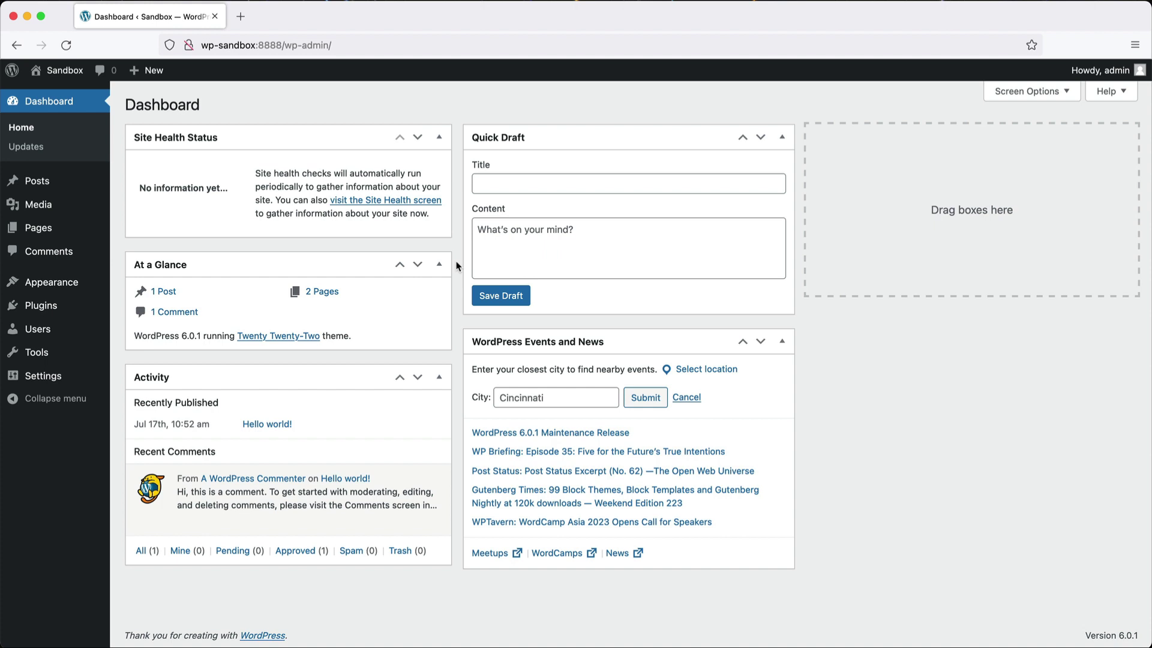
Step: Search the plugin directory for 'redirection', then install and activate Redirection by John Godley
left_click(71, 228)
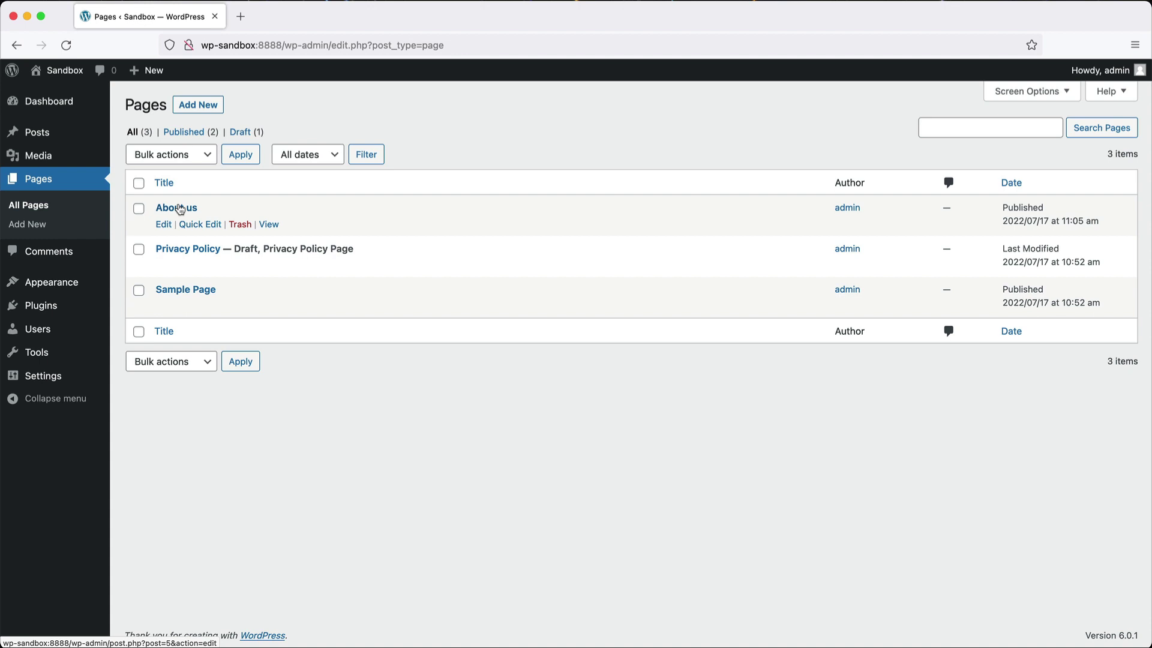
left_click(71, 312)
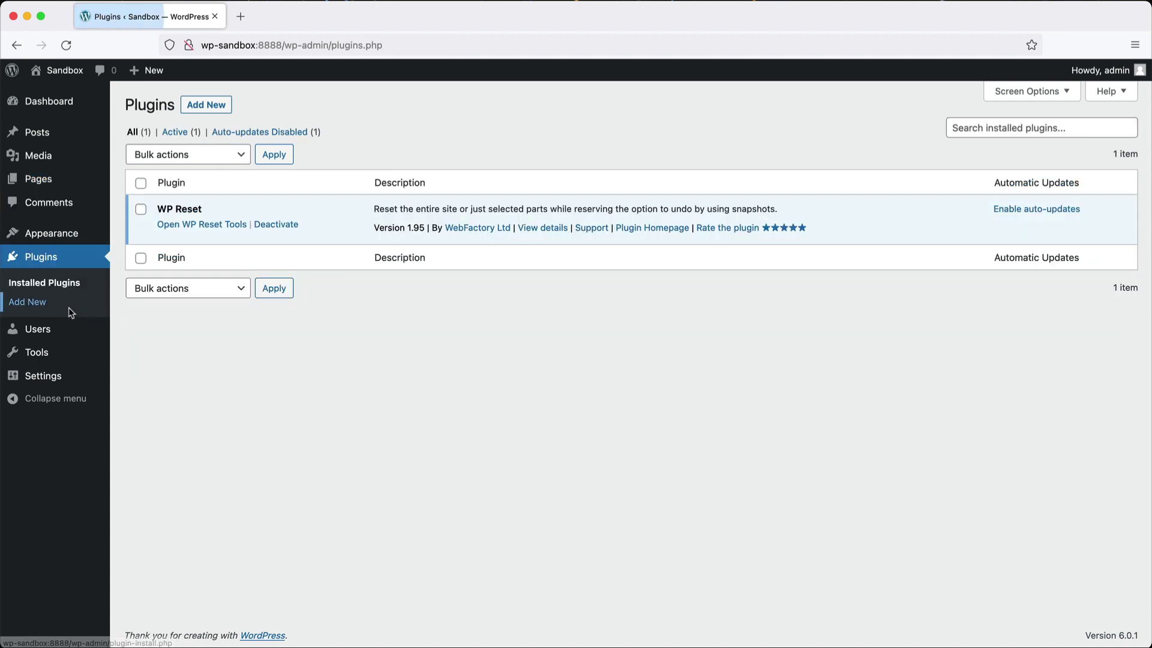
left_click(207, 111)
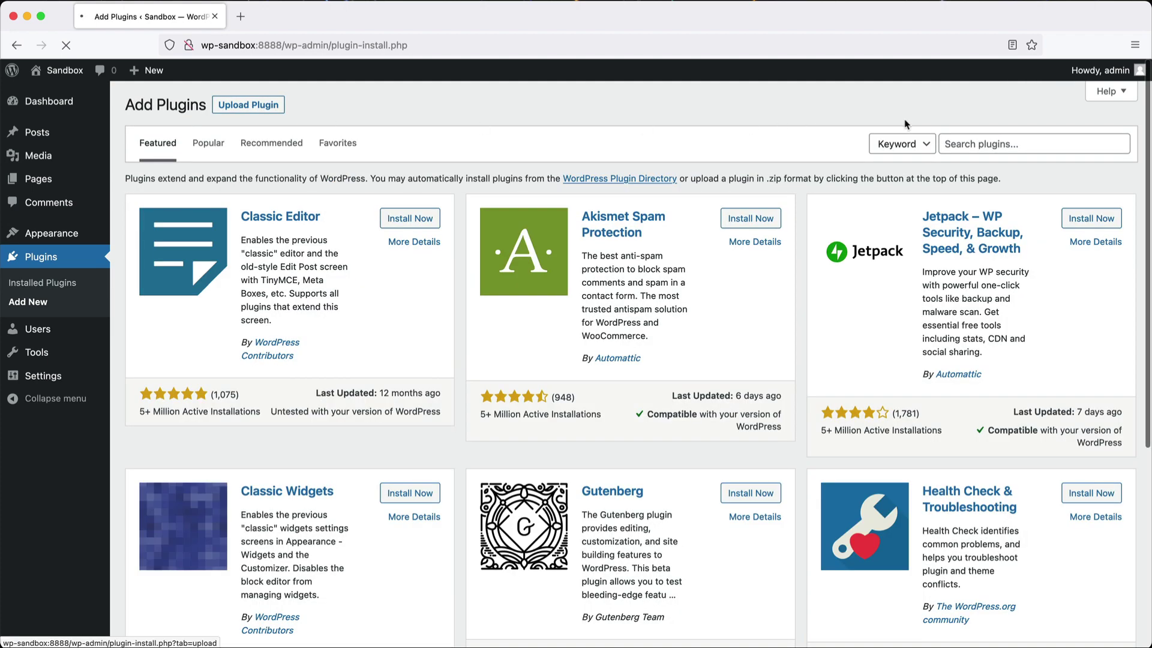
left_click(984, 144)
type("r")
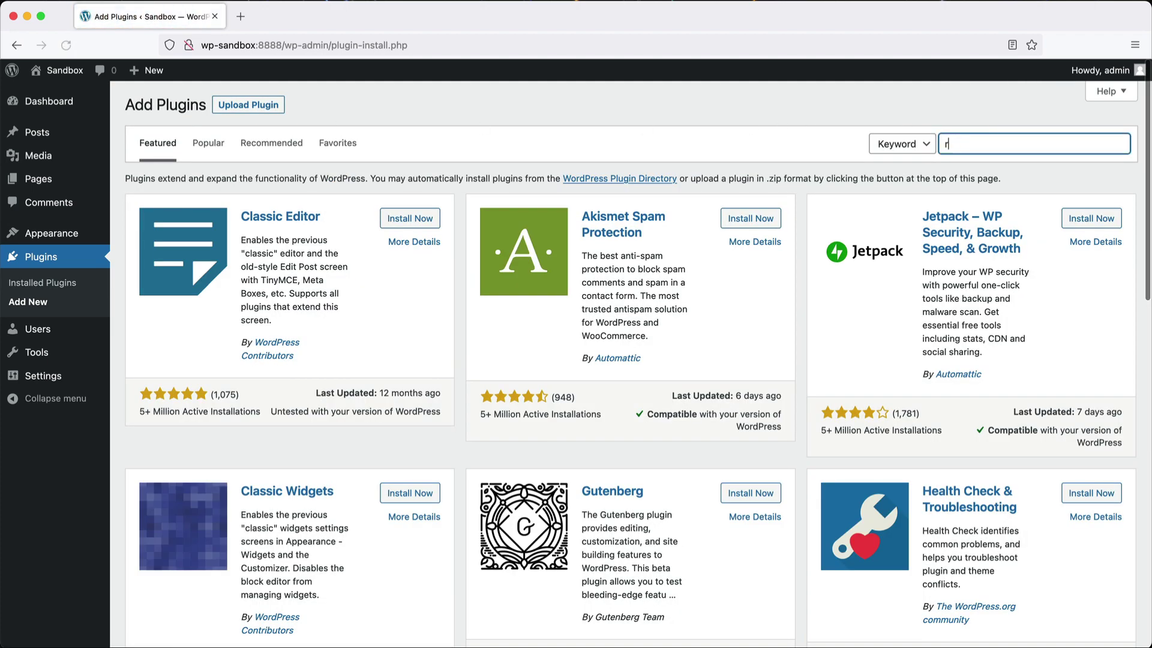
type("edirection")
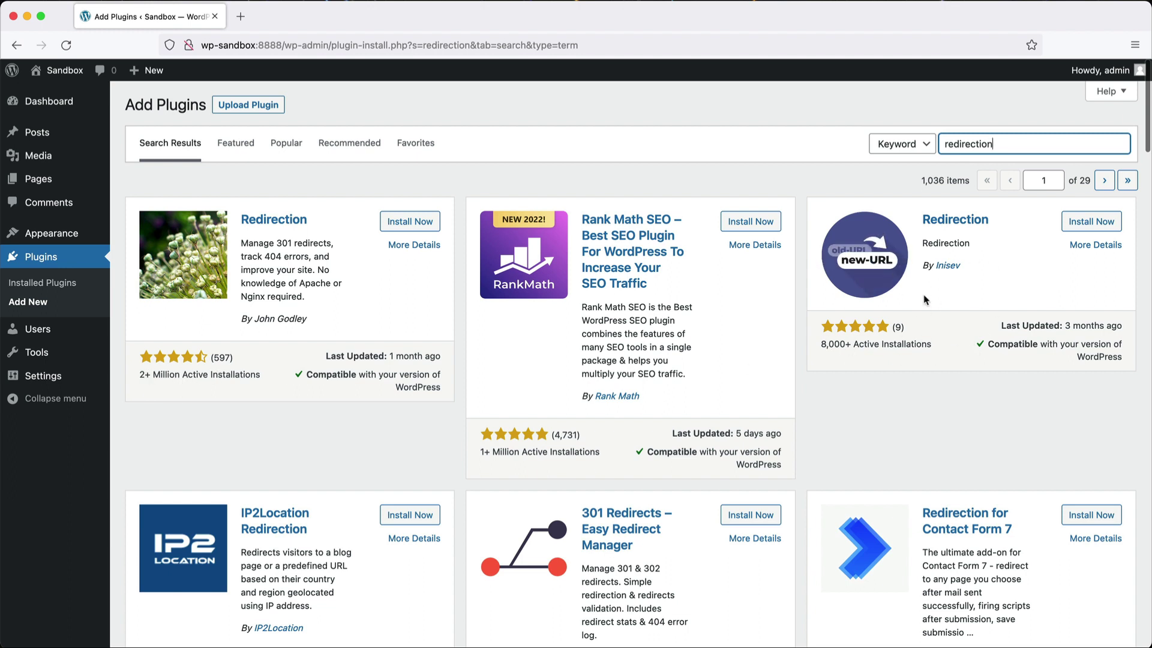
left_click(401, 226)
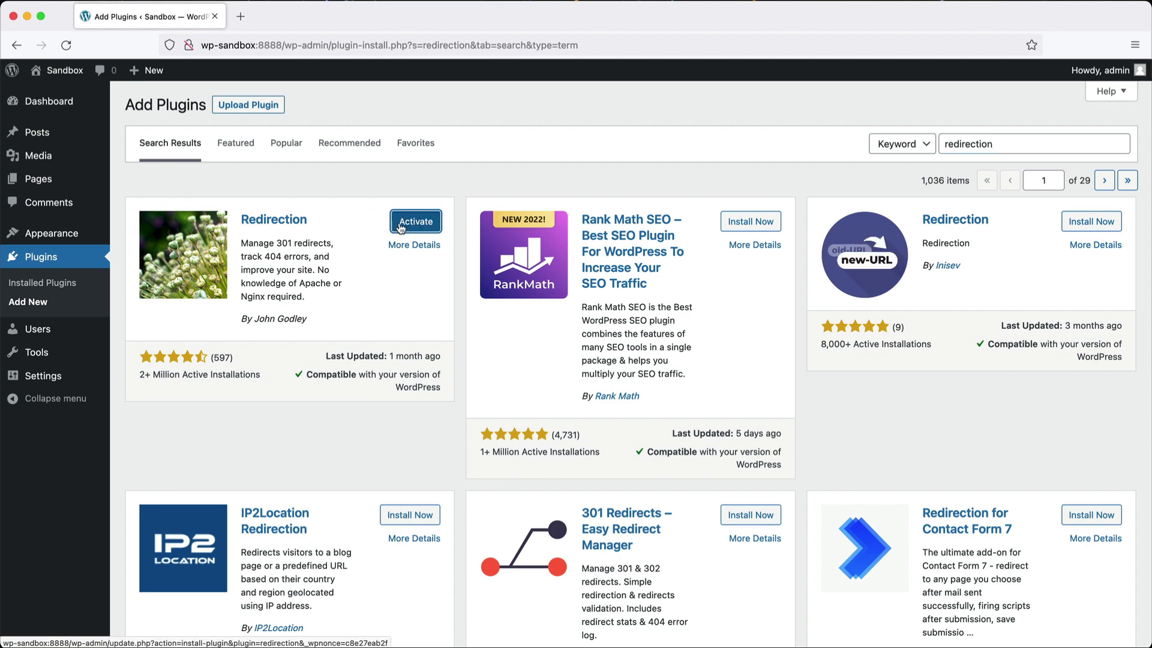
left_click(414, 222)
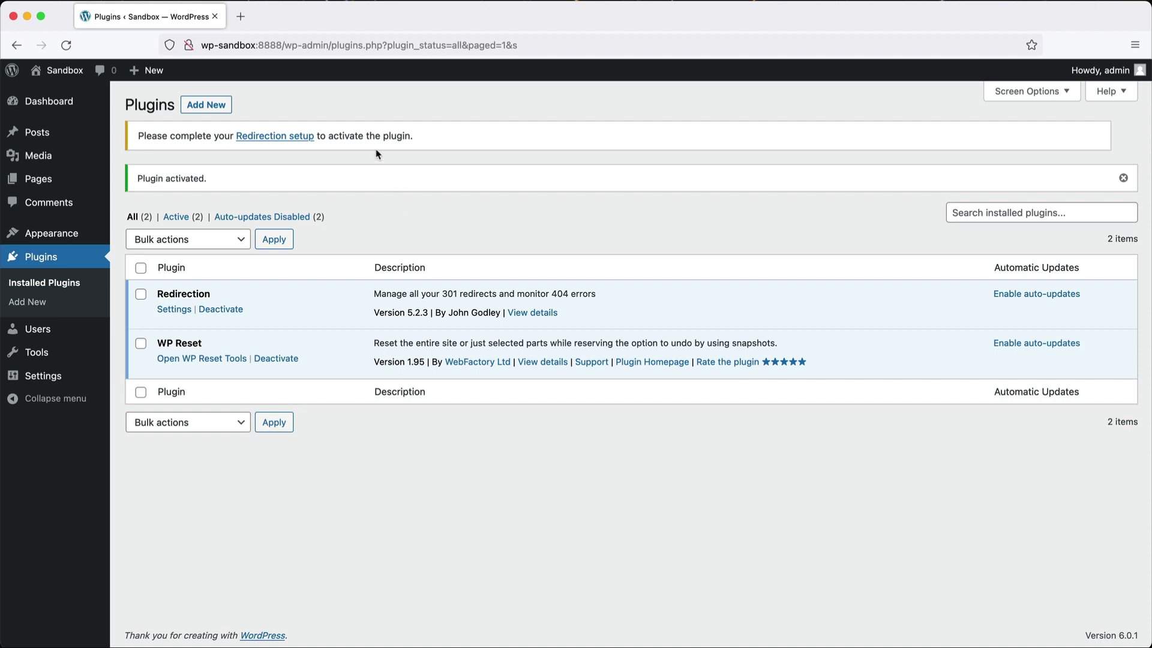
Step: Follow the 'Redirection setup' notice to the v5.2.3 welcome page and scroll to Start Setup
left_click(287, 143)
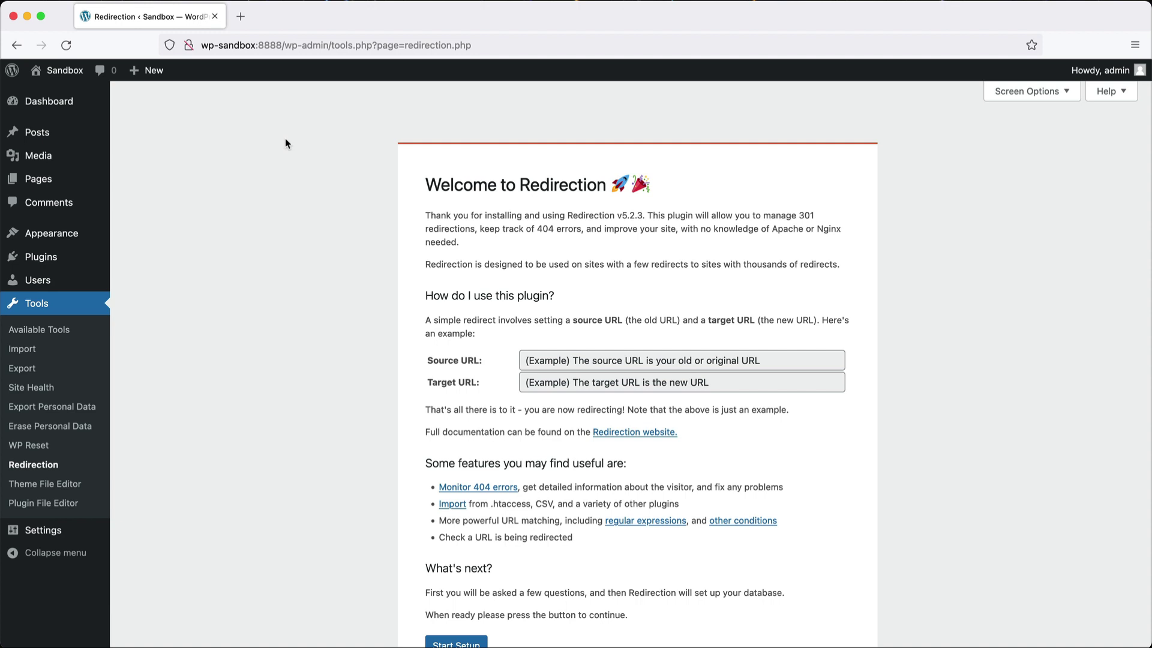
scroll(285, 144, "down", 2)
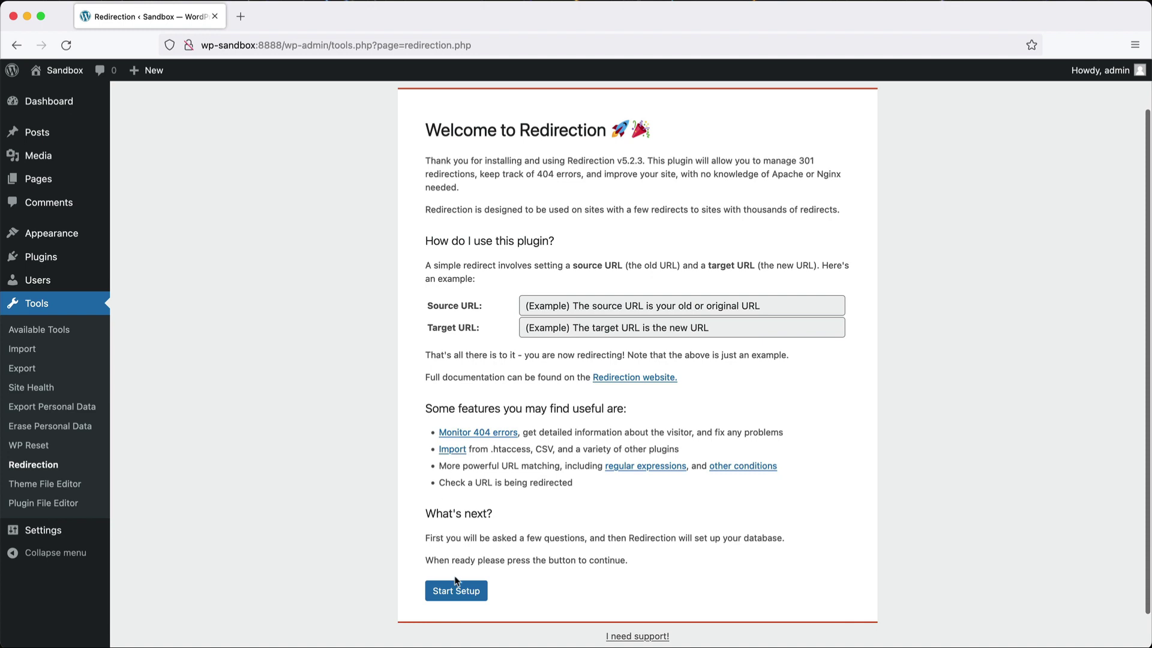
Step: Start the Redirection setup wizard to reach the Basic Setup options
left_click(459, 588)
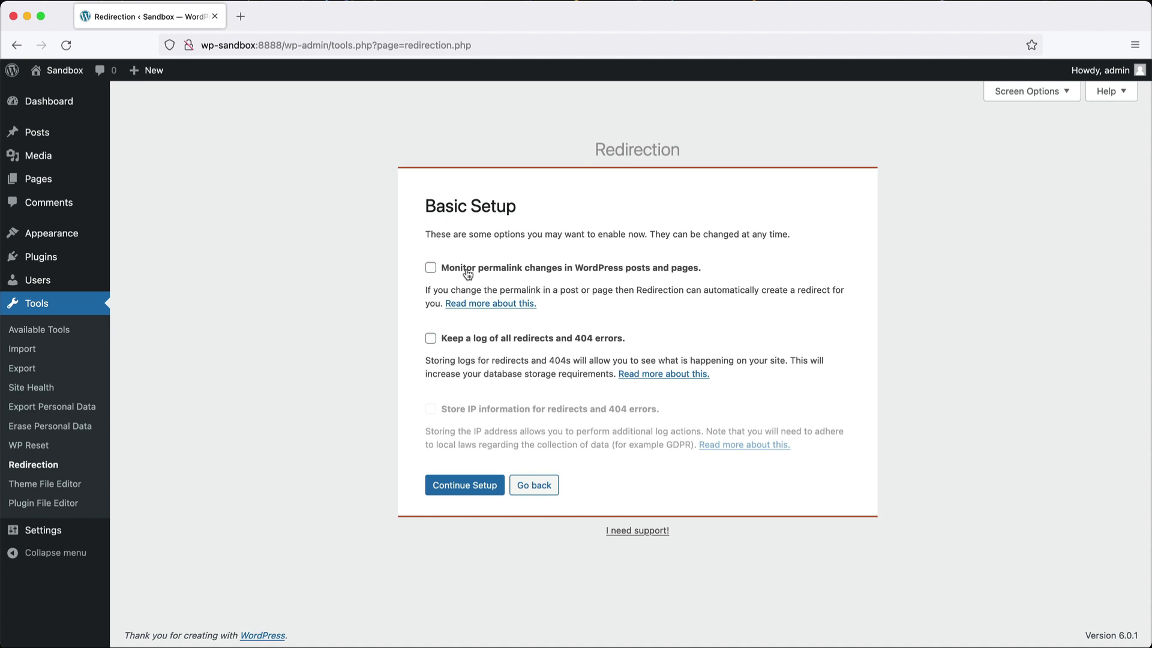
Step: Enable only redirect and 404 logging, then complete the wizard to reach the empty Redirects list
left_click(514, 346)
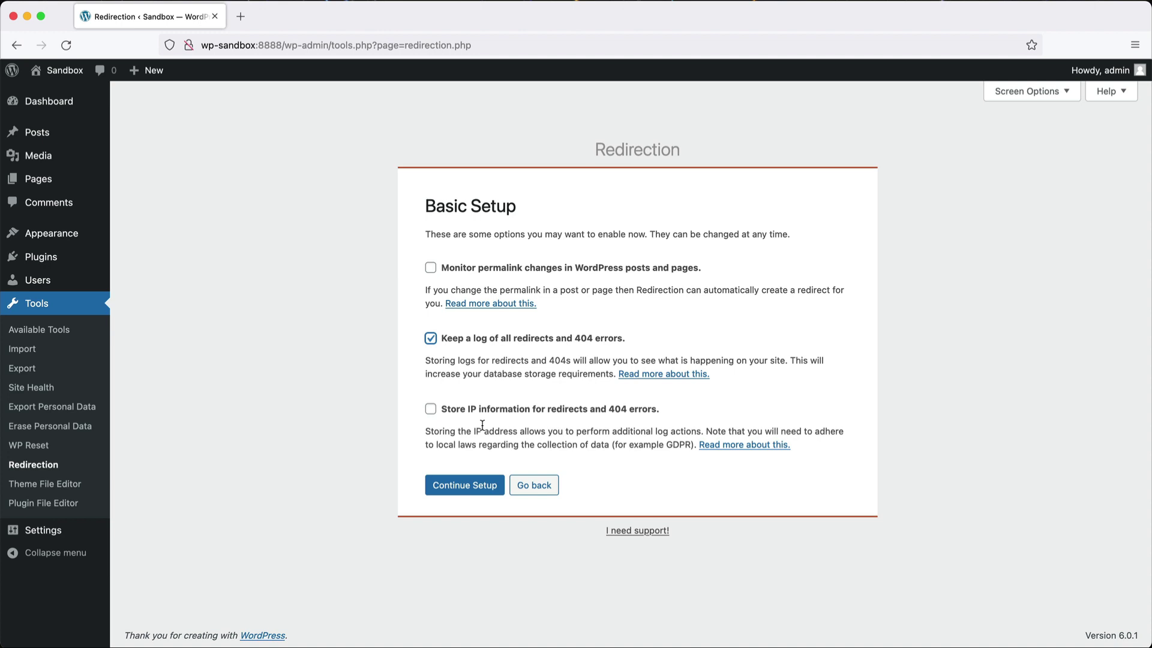
left_click(469, 483)
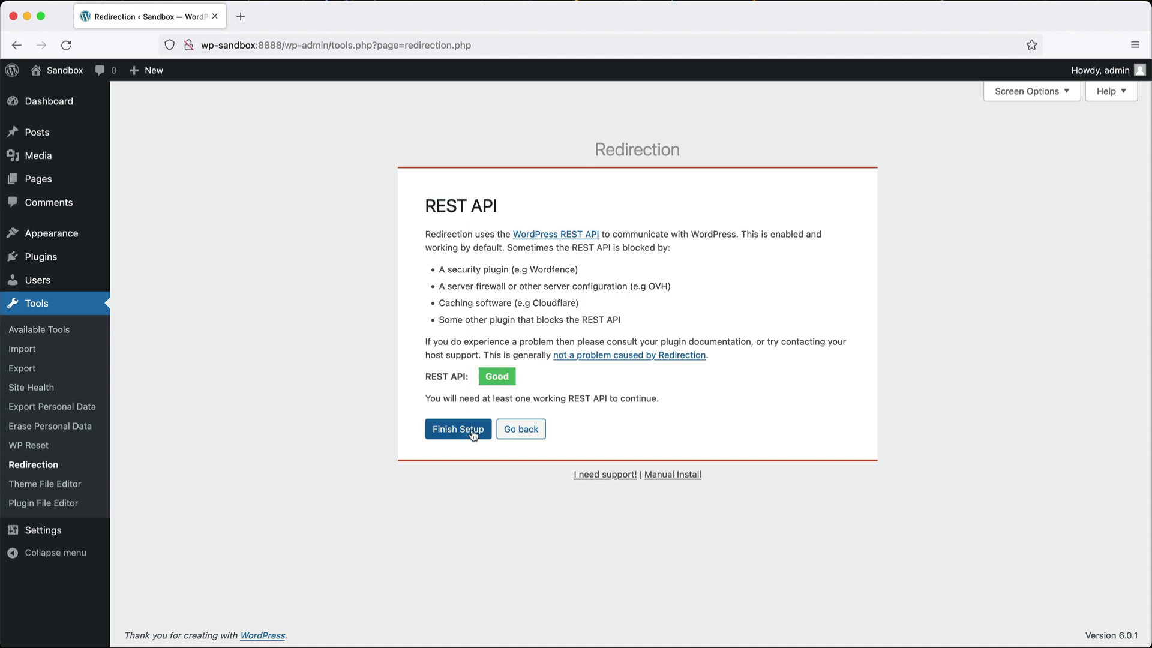
left_click(472, 430)
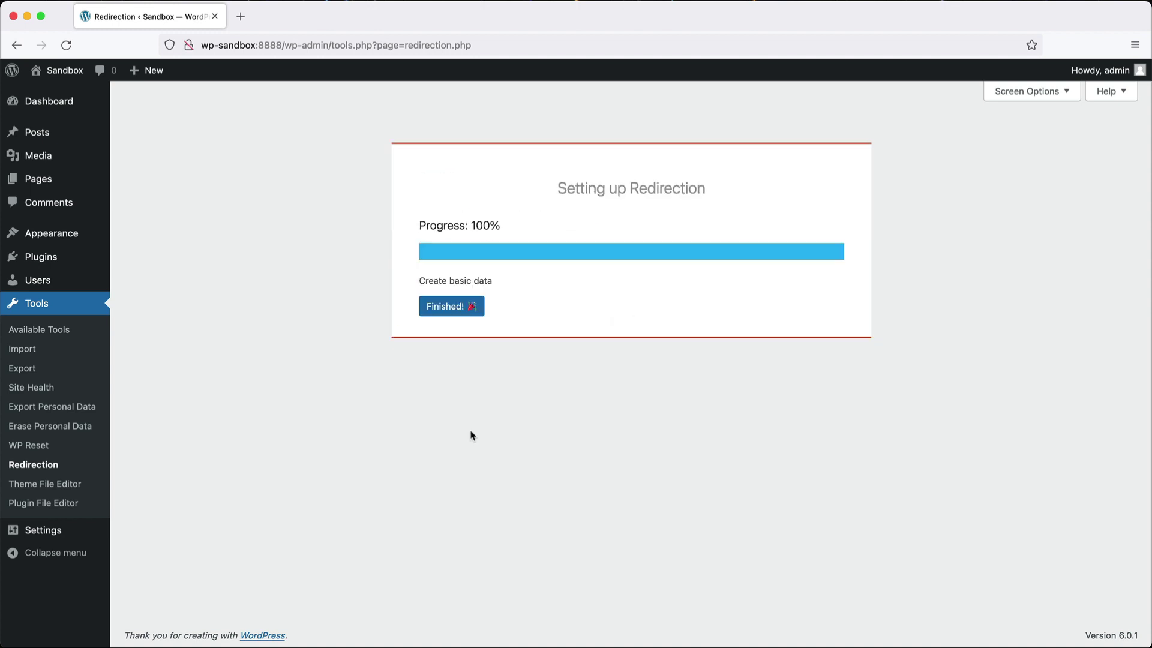
left_click(454, 312)
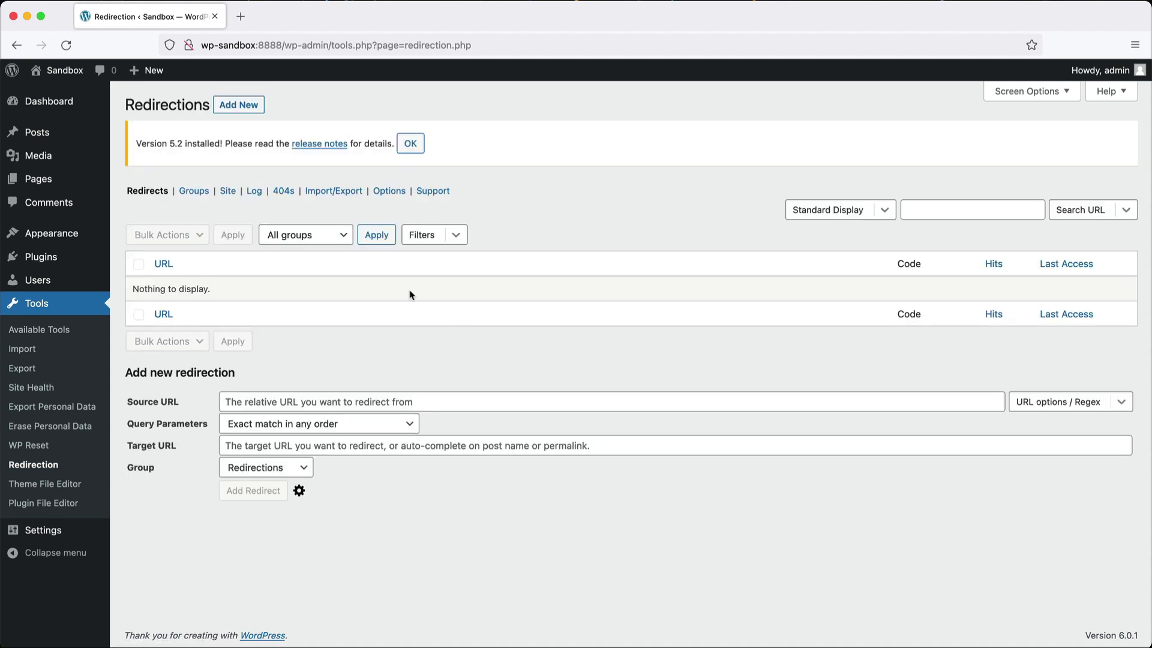
Step: In a new tab, view About us, then load wp-sandbox:8888/pages/contact, which shows a 404
left_click(63, 185, "super")
left_click(276, 17)
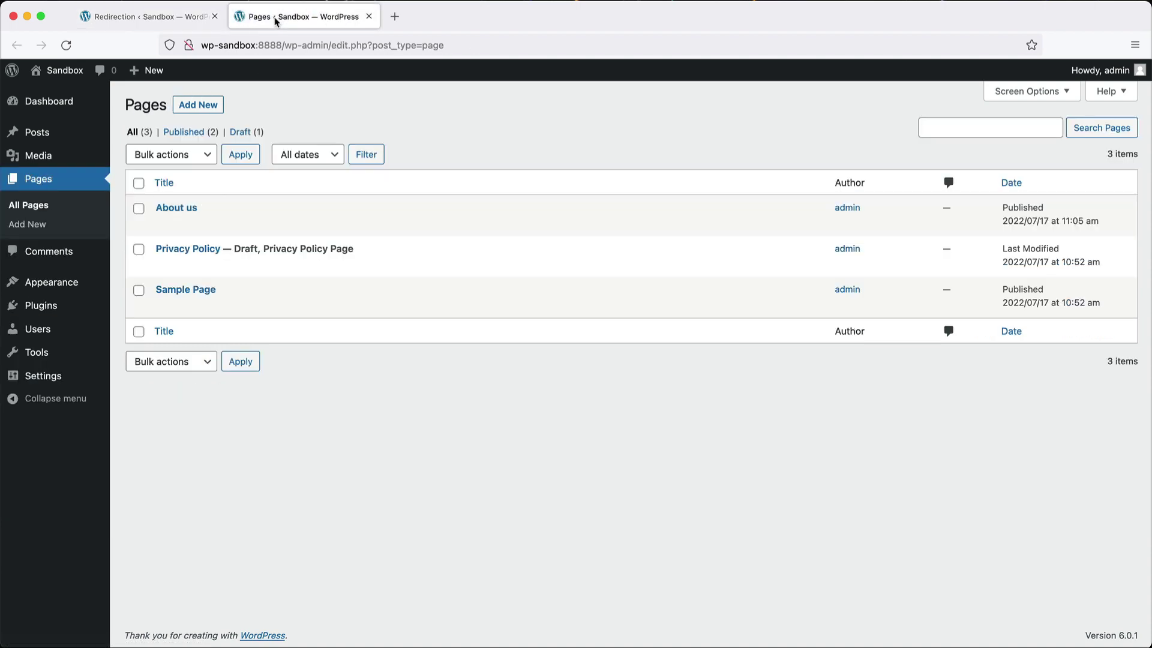
left_click(269, 224)
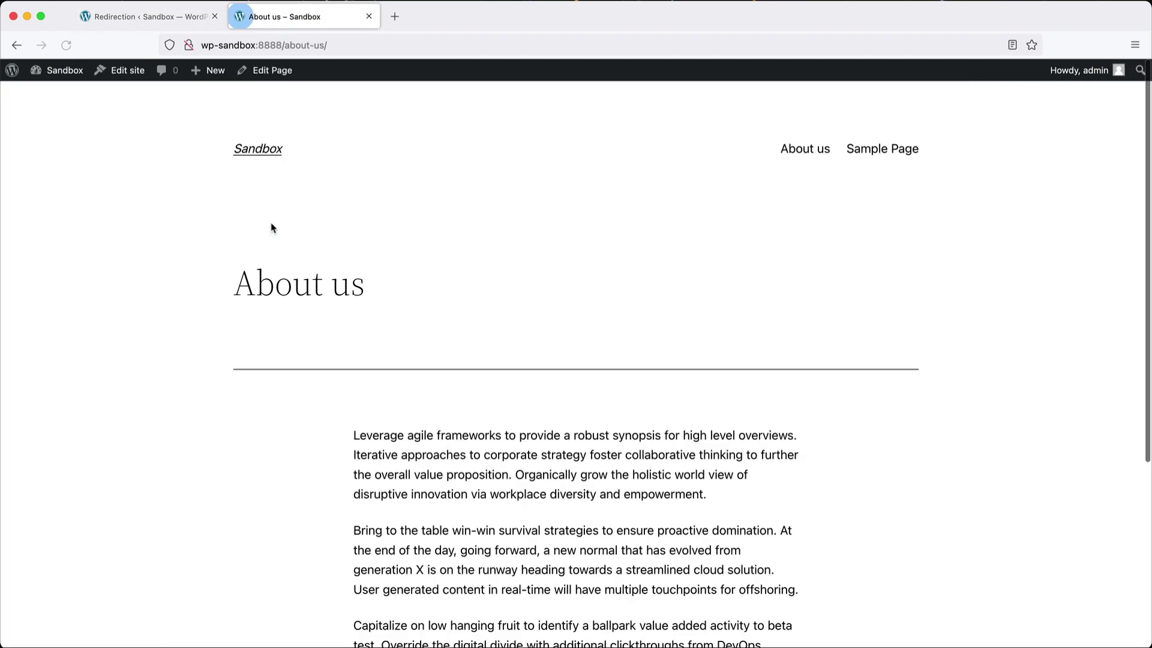
left_click_drag(284, 46, 324, 46)
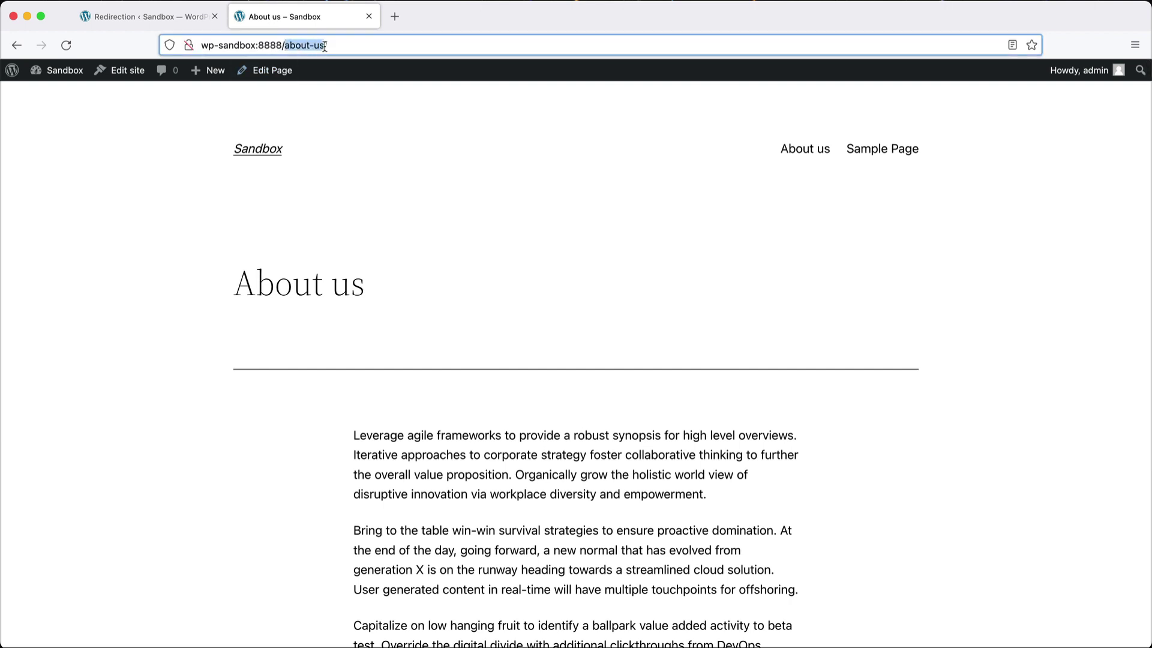
left_click(338, 46)
triple_click(326, 47)
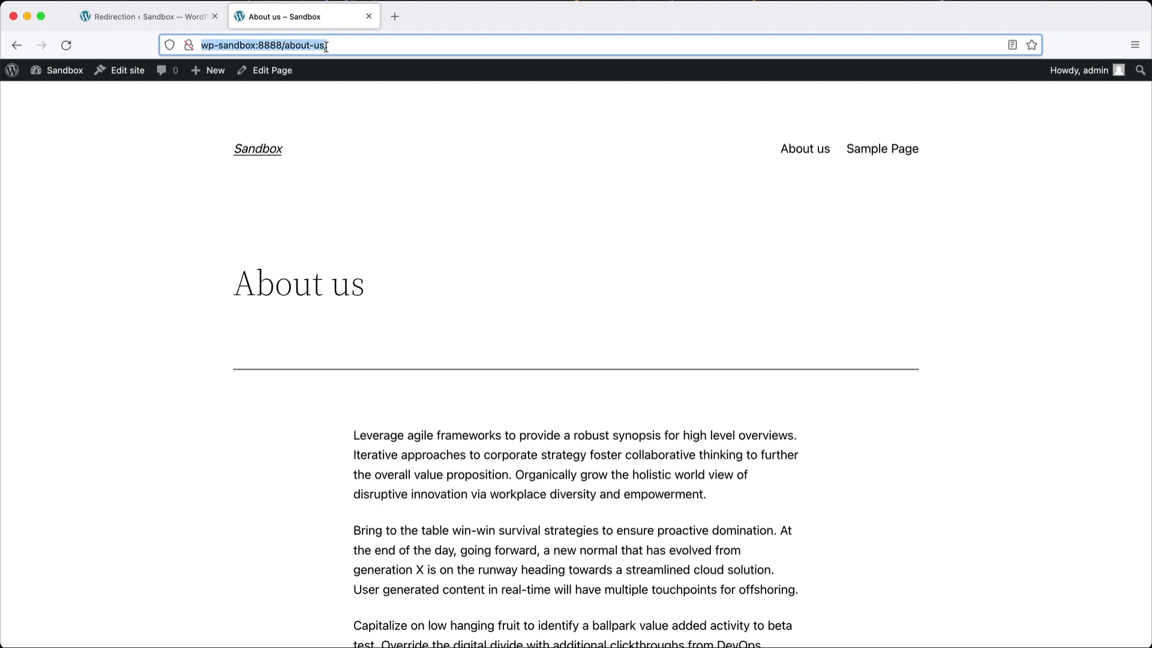
type("wp-sandbox:8888/pages/contact")
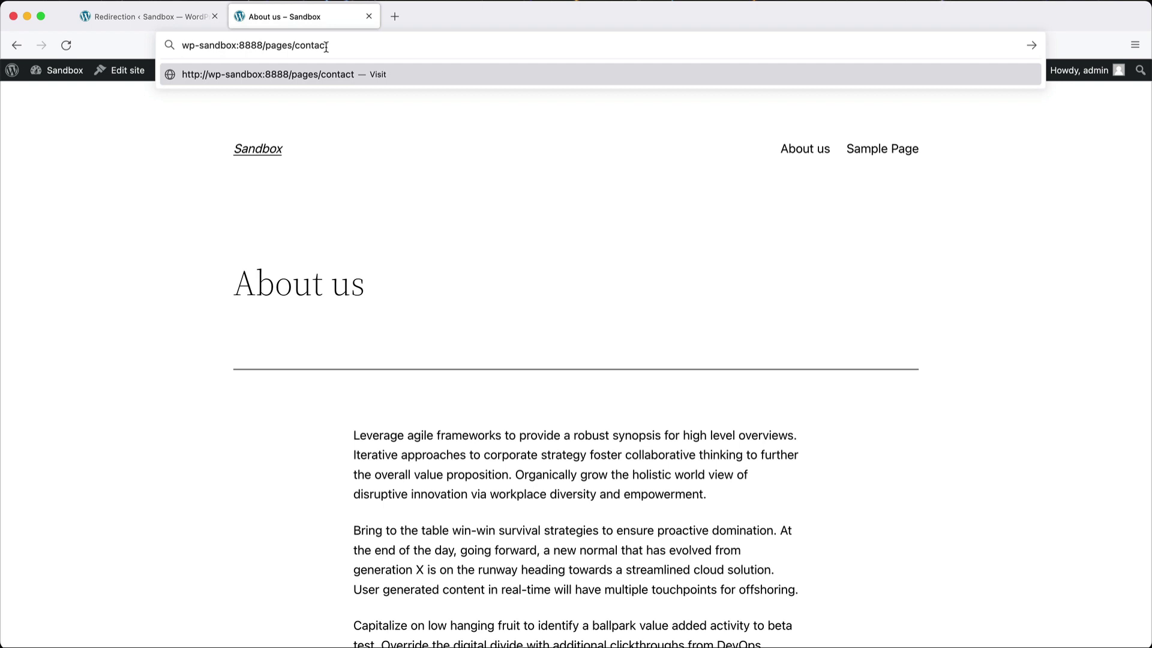
key("Return")
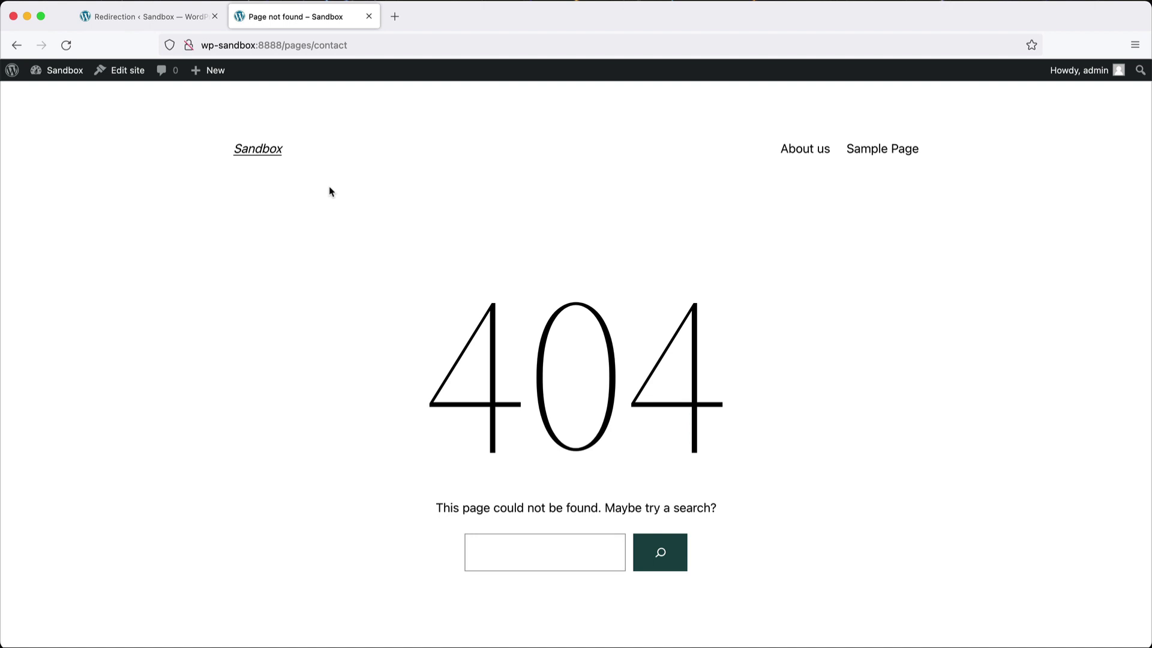
Step: Add a 301 redirect from /pages/contact to /about-us/ in the Redirections group
left_click(150, 24)
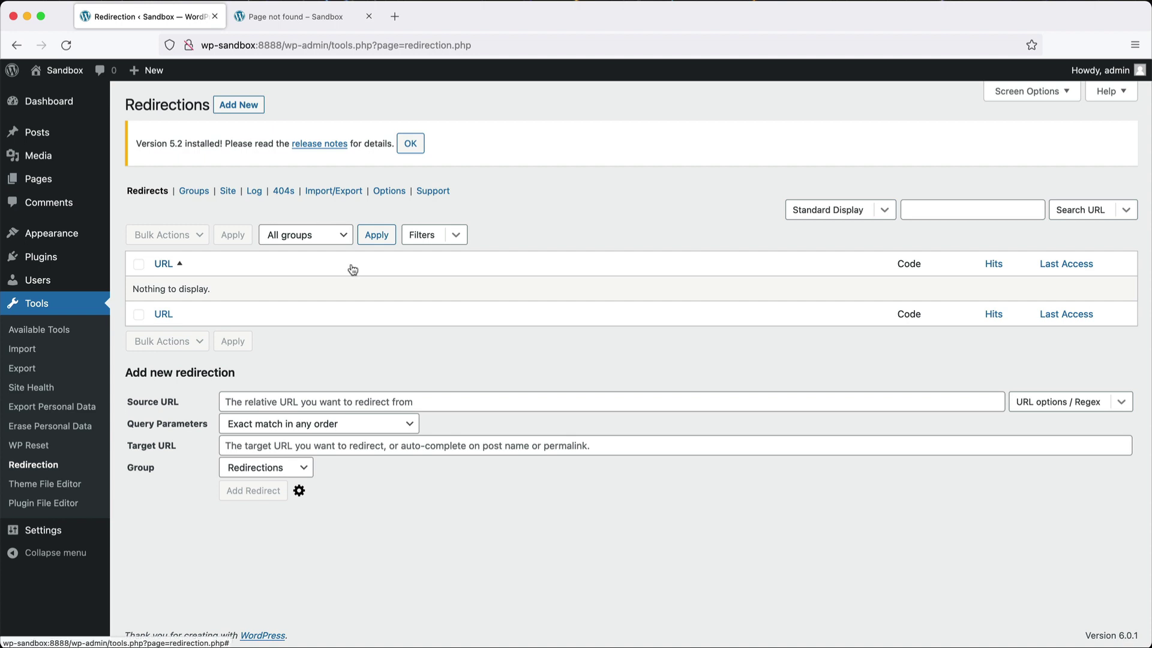
left_click(238, 105)
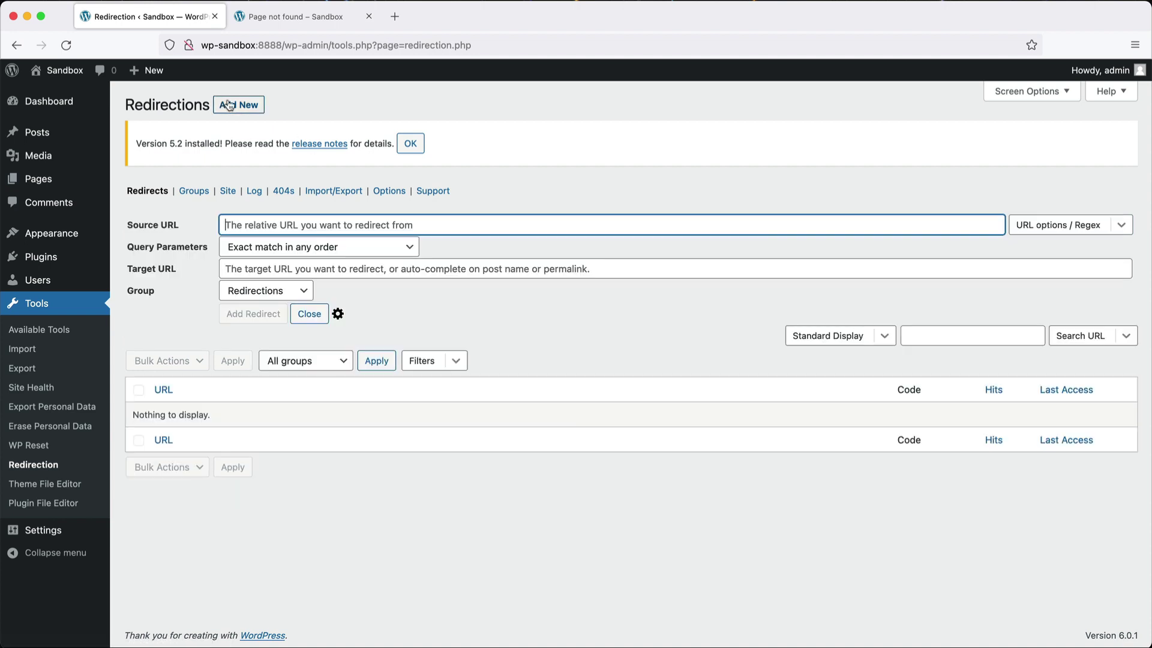
type("/")
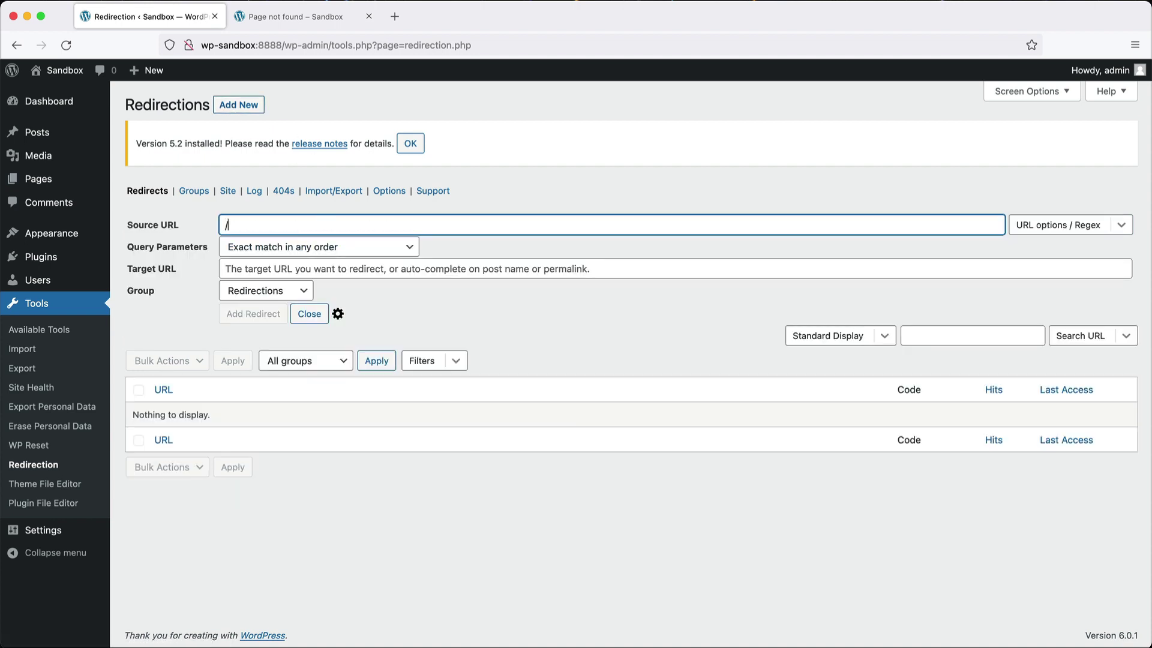
type("pages/contact")
left_click(277, 271)
type("/")
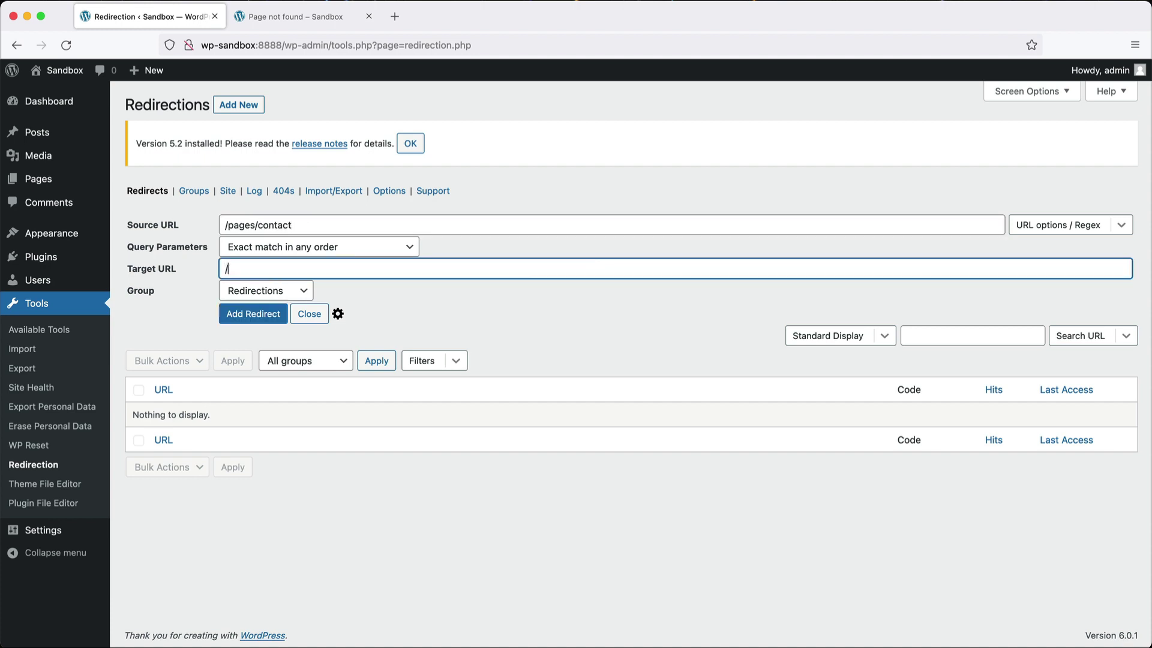
type("about-us/")
left_click(338, 314)
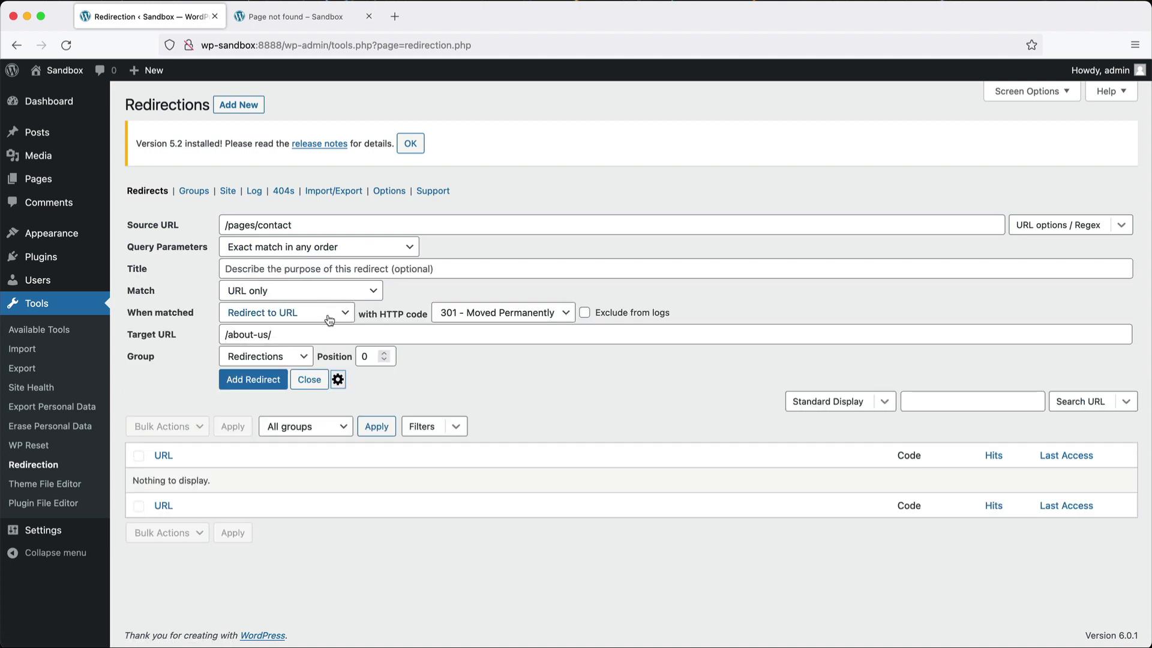
left_click(494, 318)
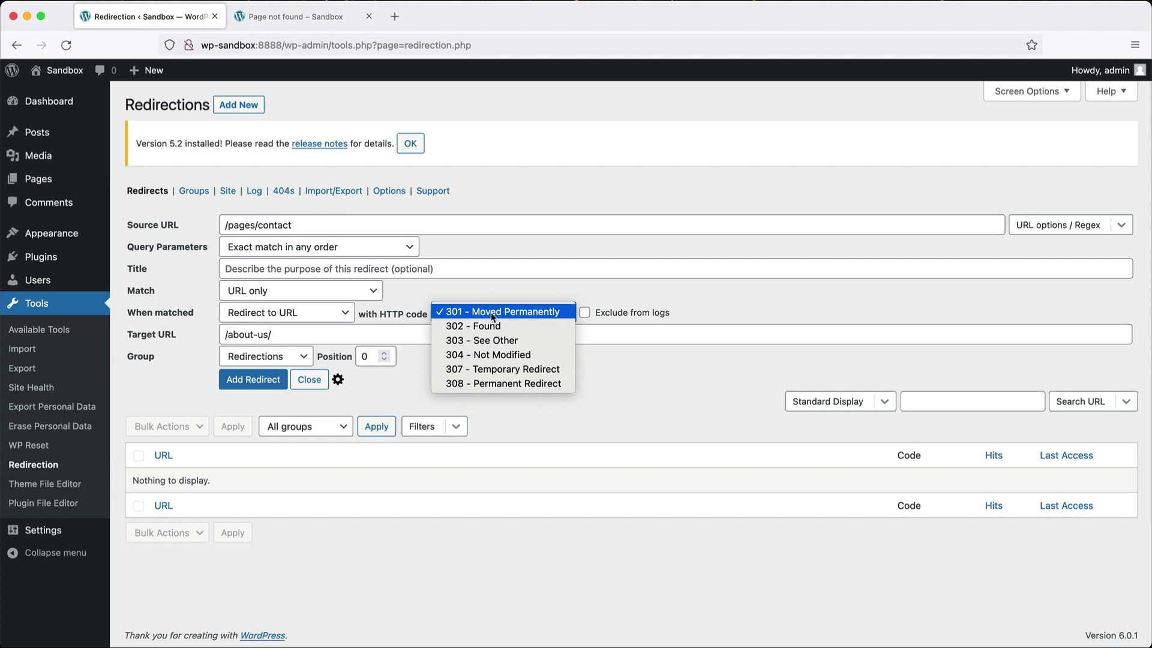
left_click(400, 386)
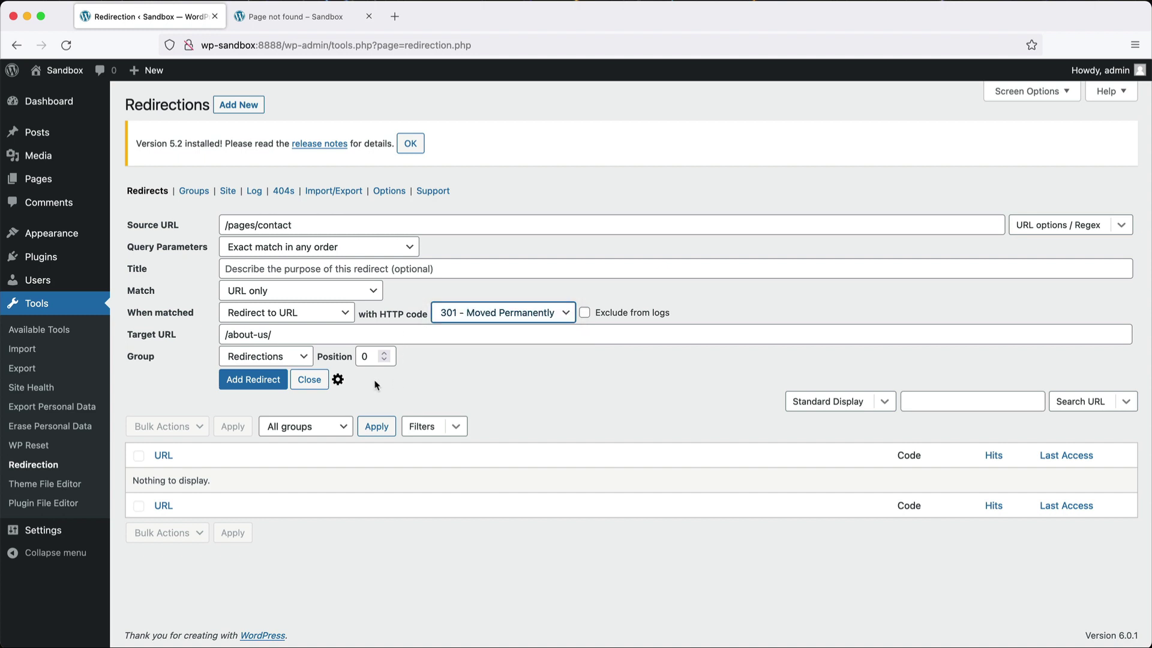
left_click(338, 380)
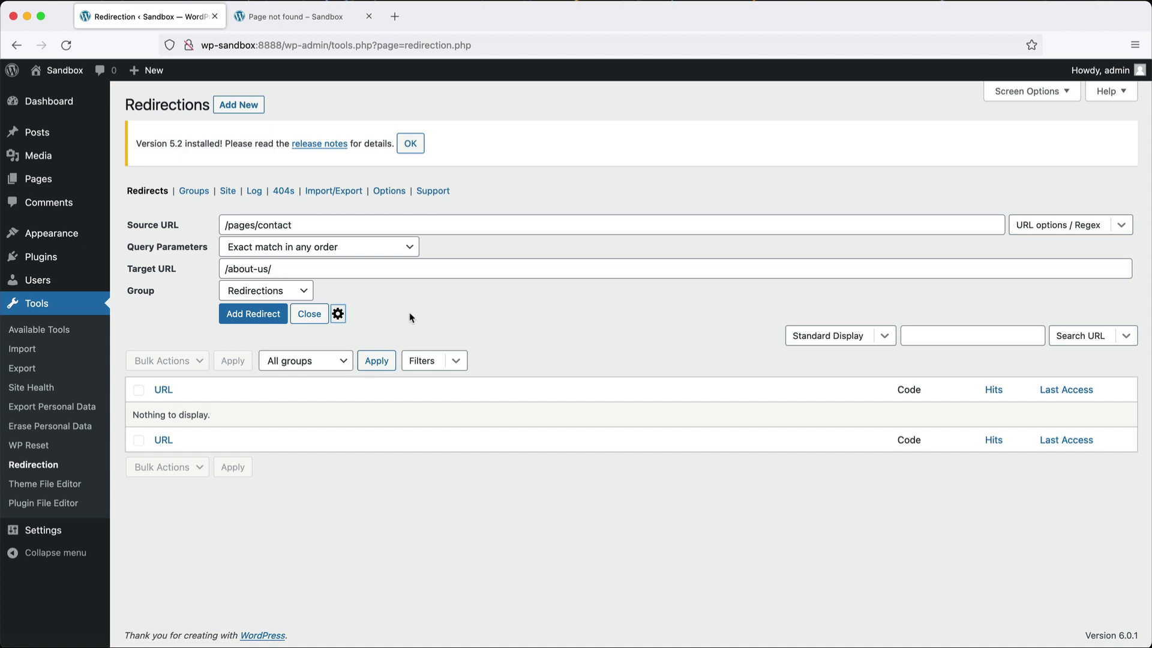
left_click(307, 293)
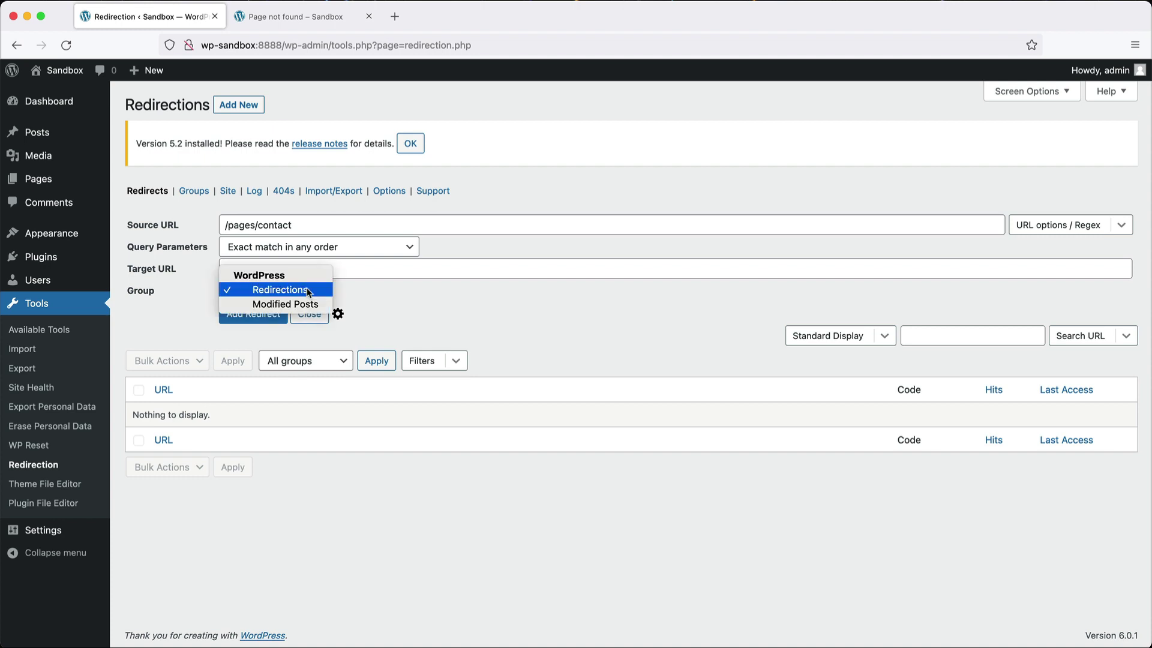
left_click(350, 294)
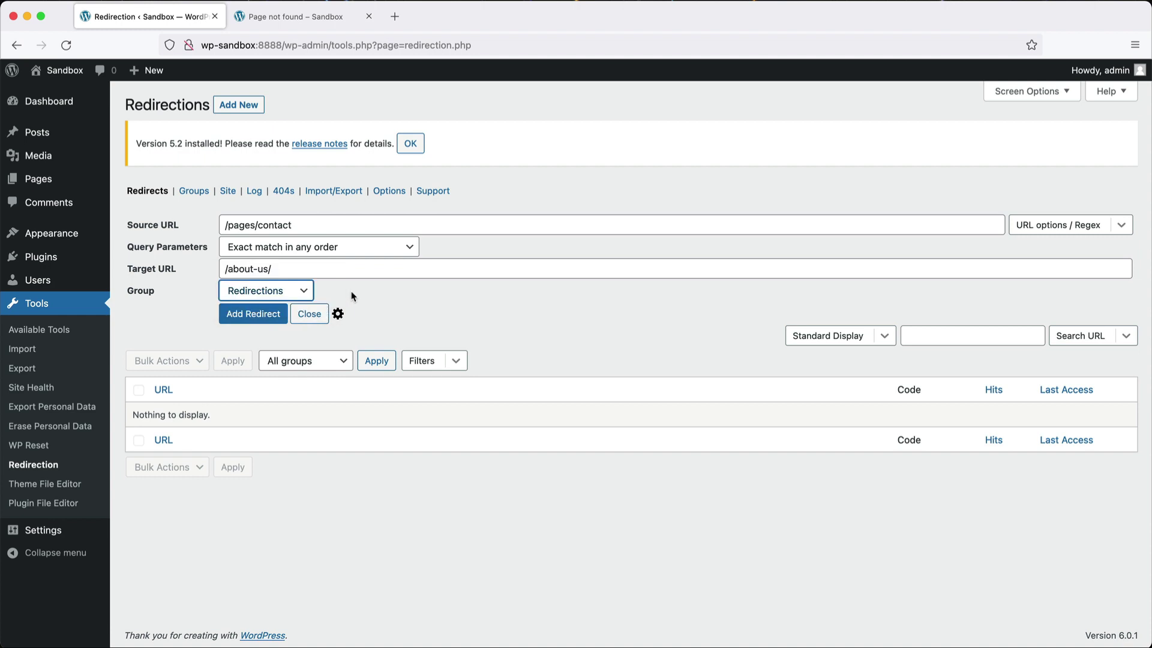
left_click(271, 313)
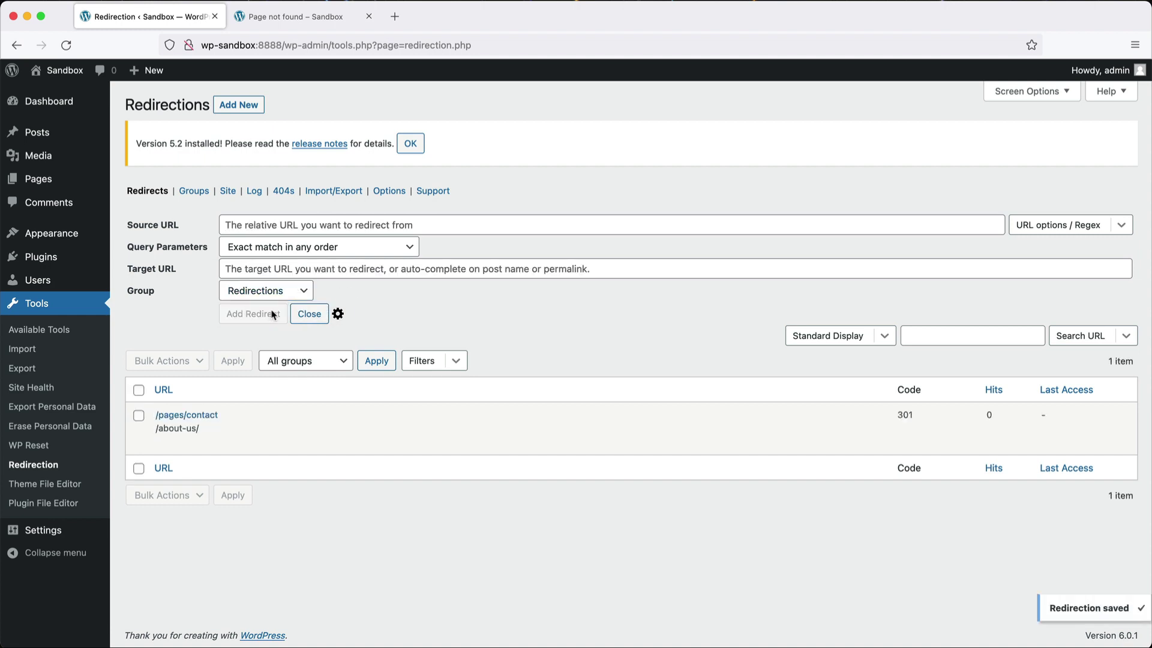
Step: Reload /pages/contact in the other tab to confirm it lands on About us
left_click(322, 21)
left_click(447, 47)
key("super+c")
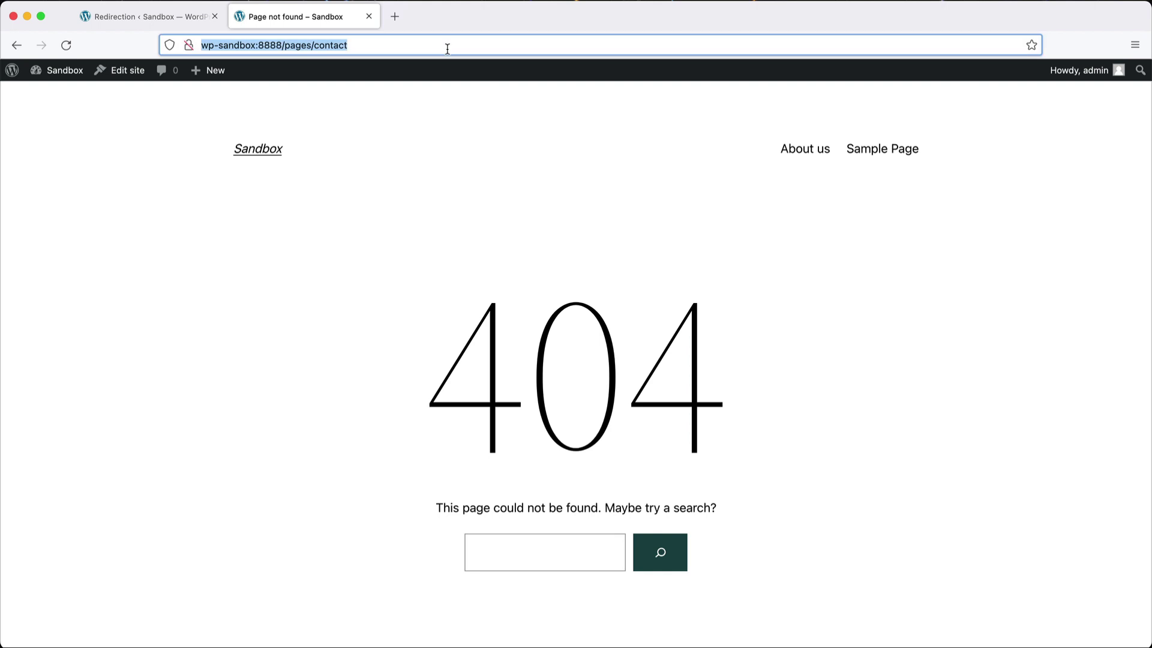
key("Return")
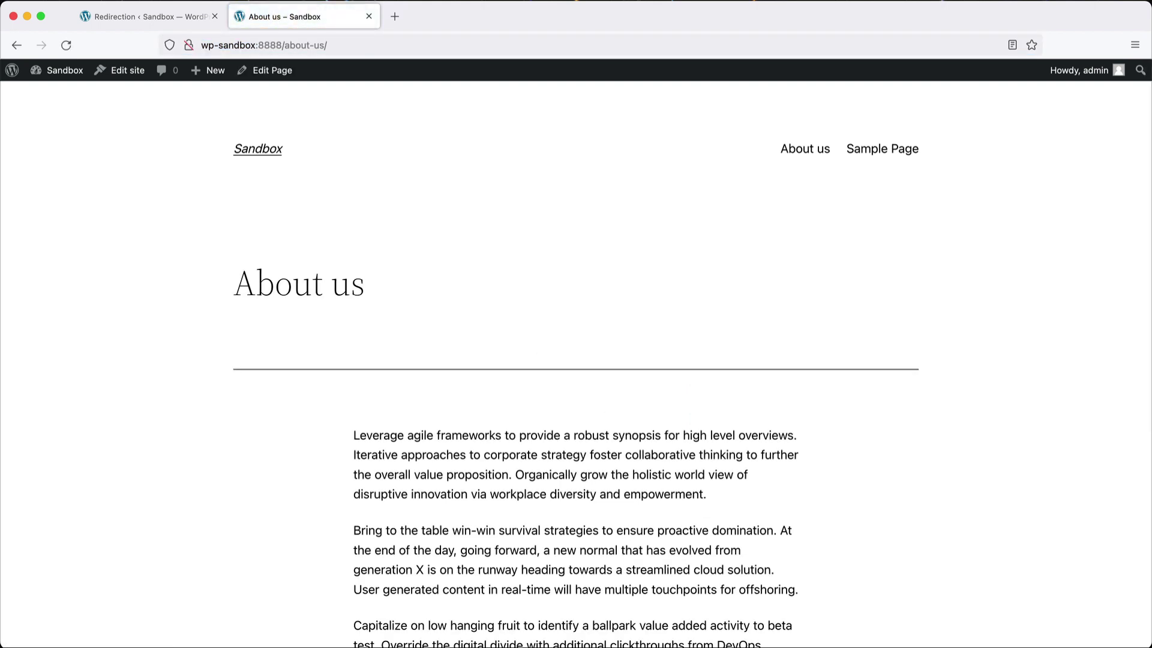
key("super+alt+i")
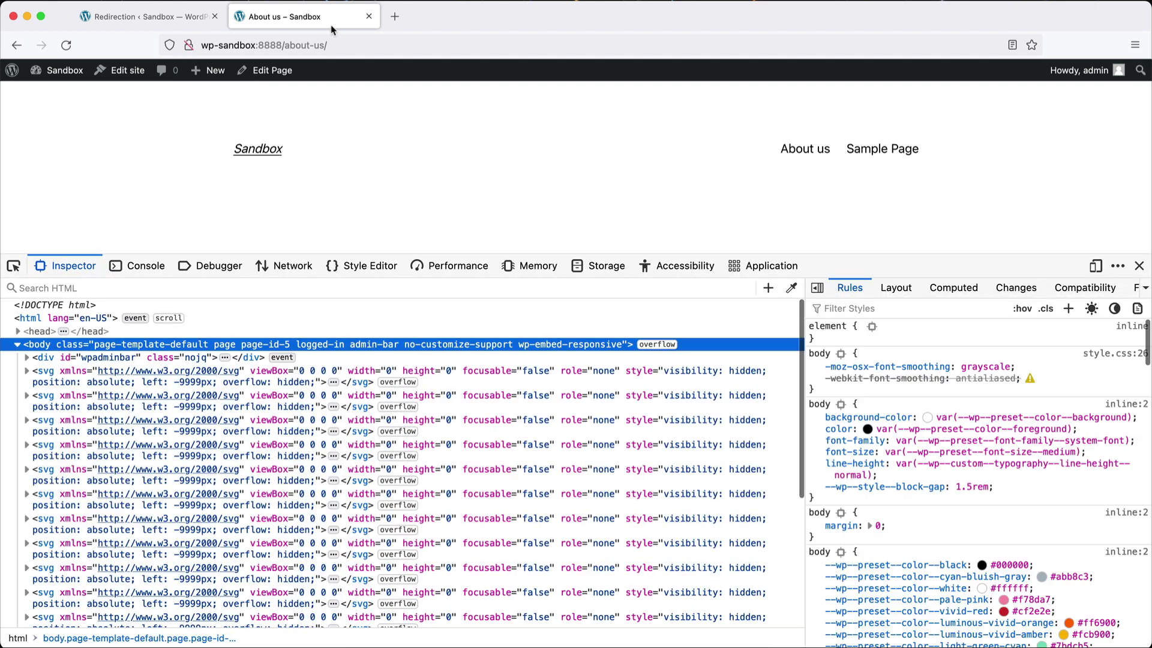
left_click(289, 267)
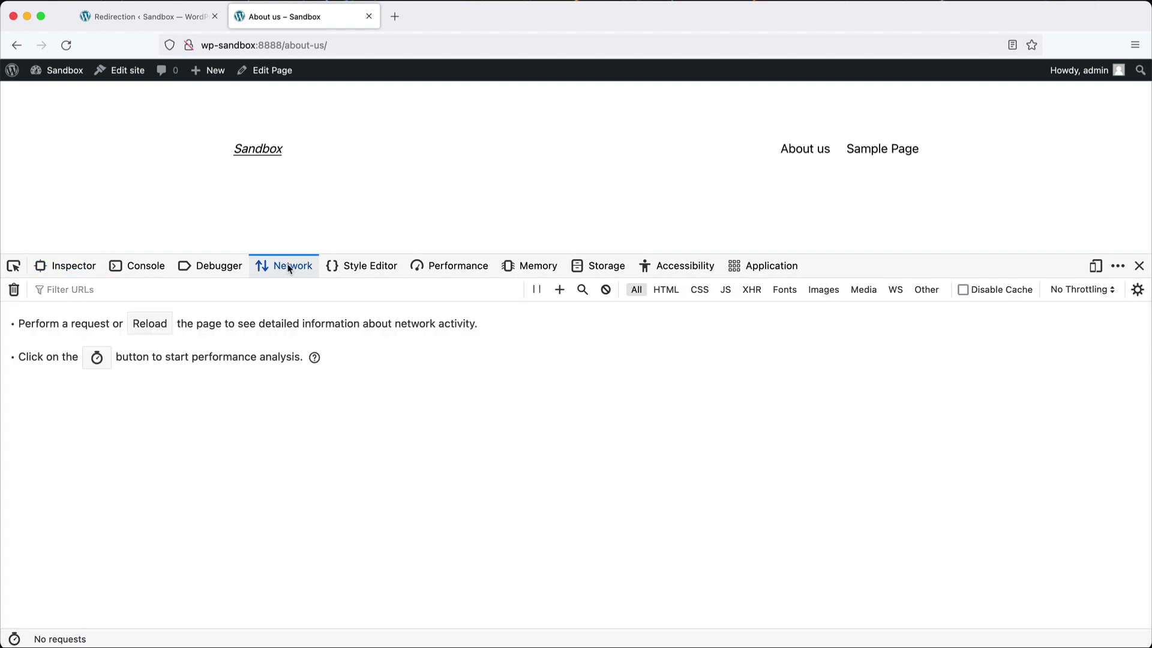
left_click(351, 48)
key("super+v")
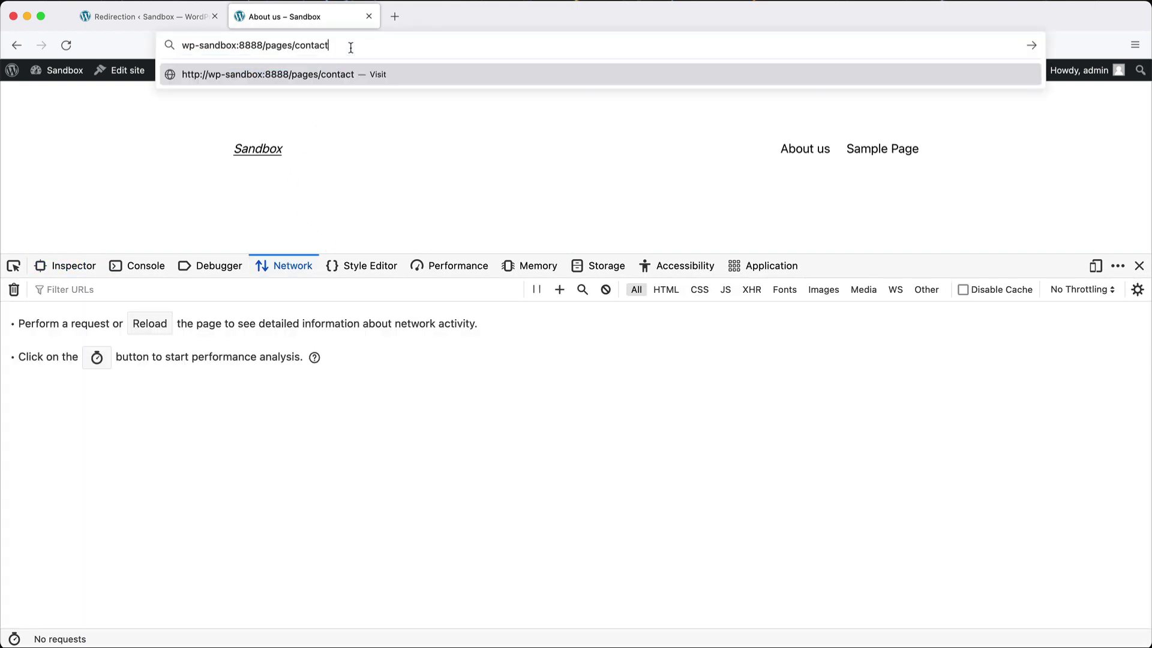
key("Return")
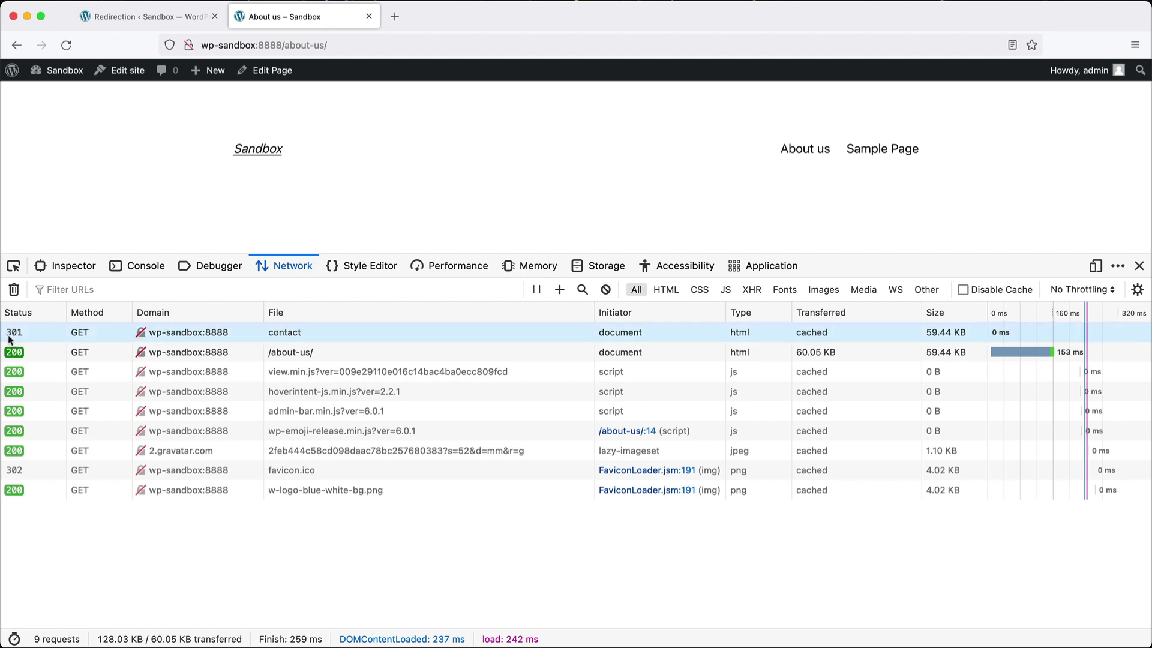
key("super+plus")
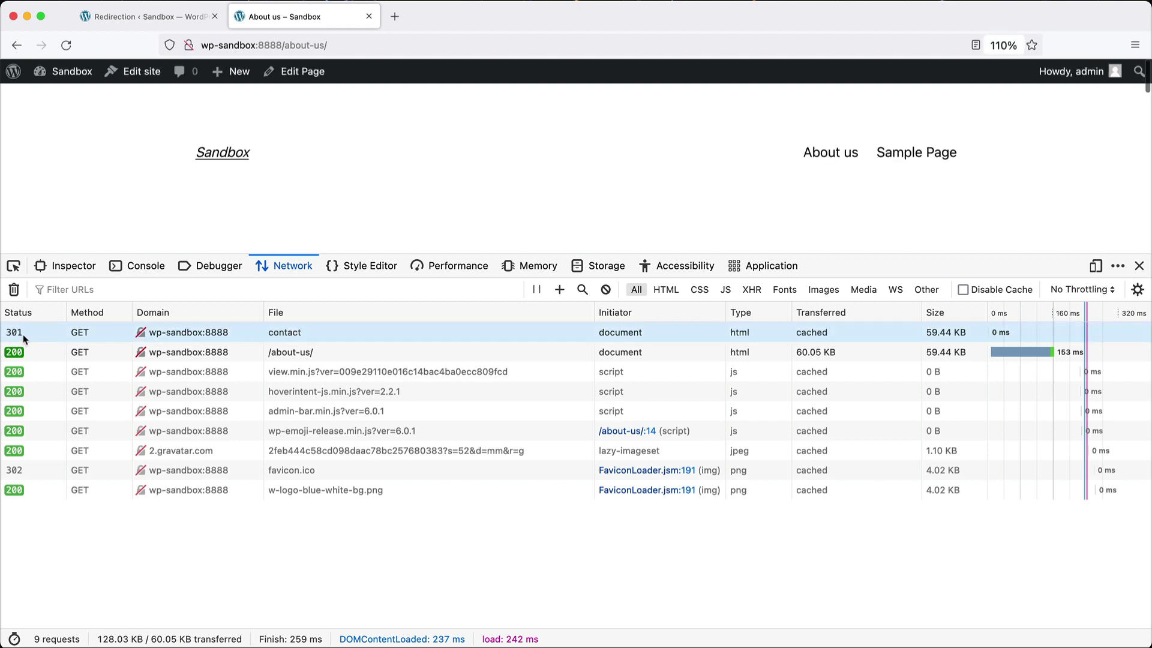
key("super+plus")
key("super+0")
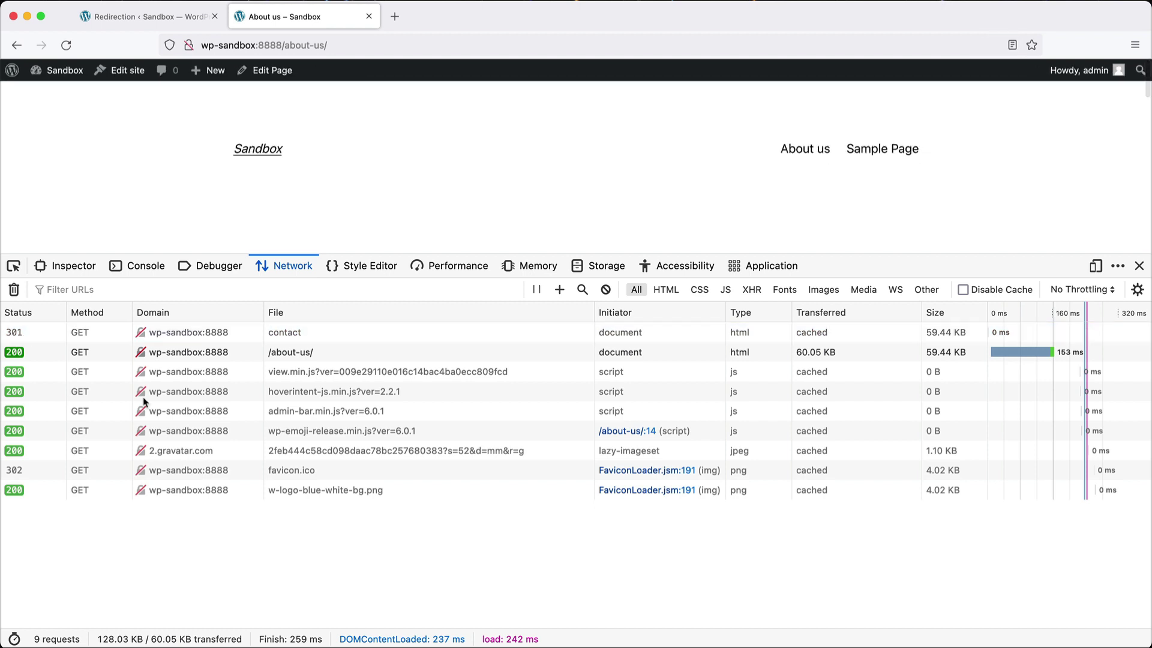
key("super+plus")
key("super+plus")
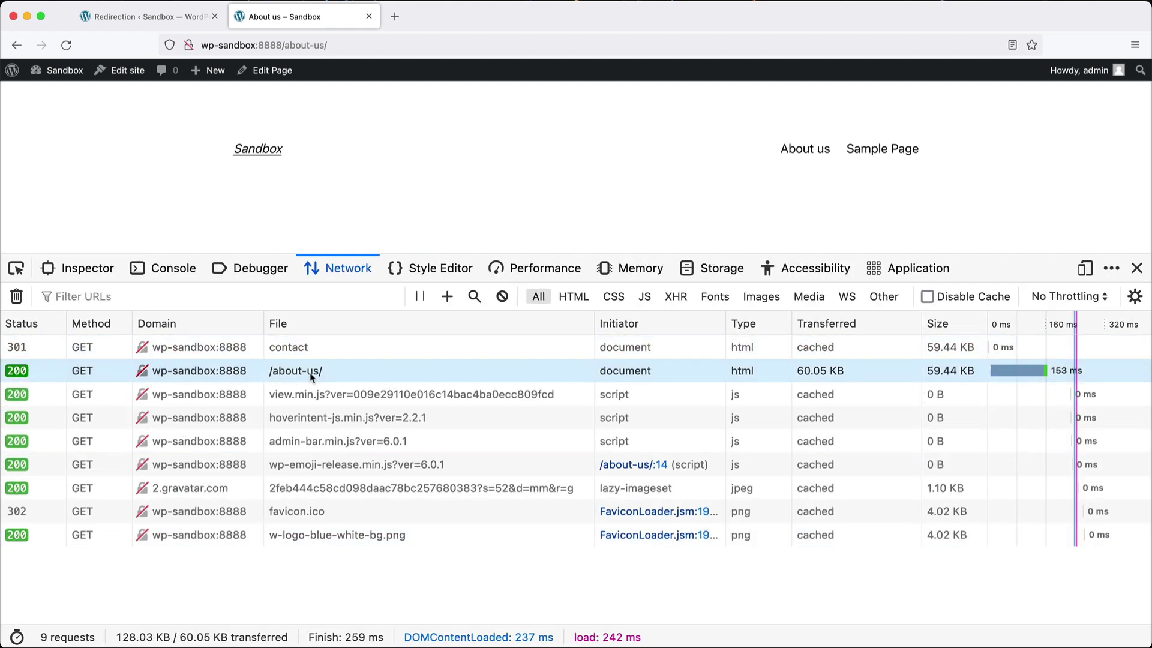
Step: Close developer tools and return to the Redirects list via Groups, showing the redirect's 1 hit
key("super+alt+i")
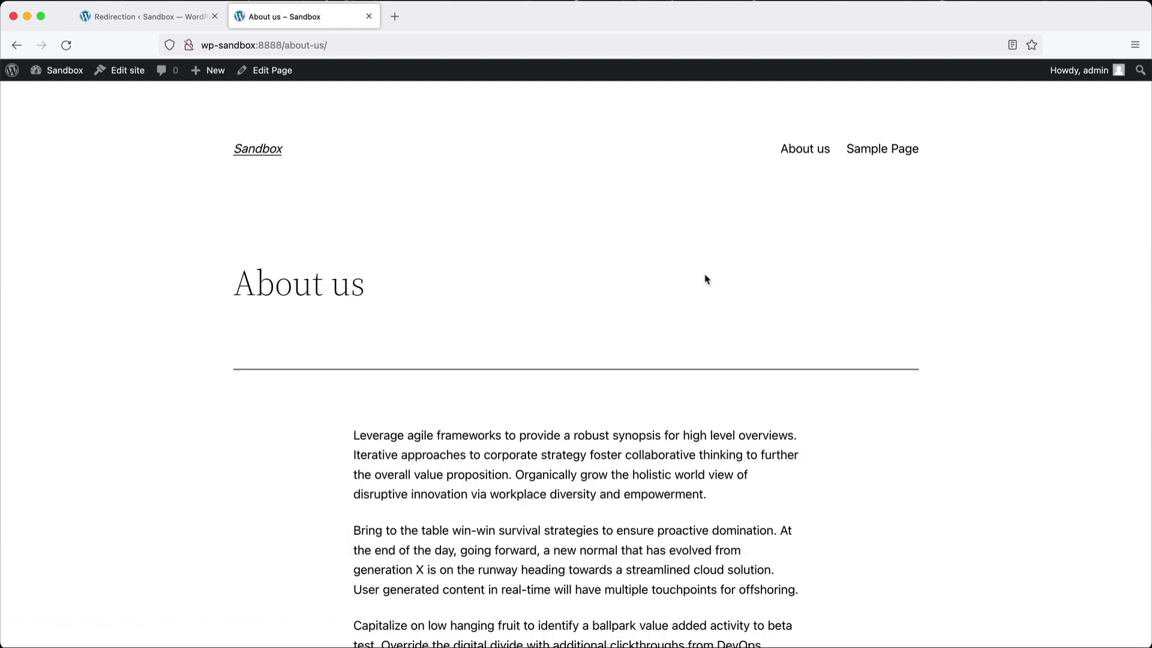
left_click(157, 19)
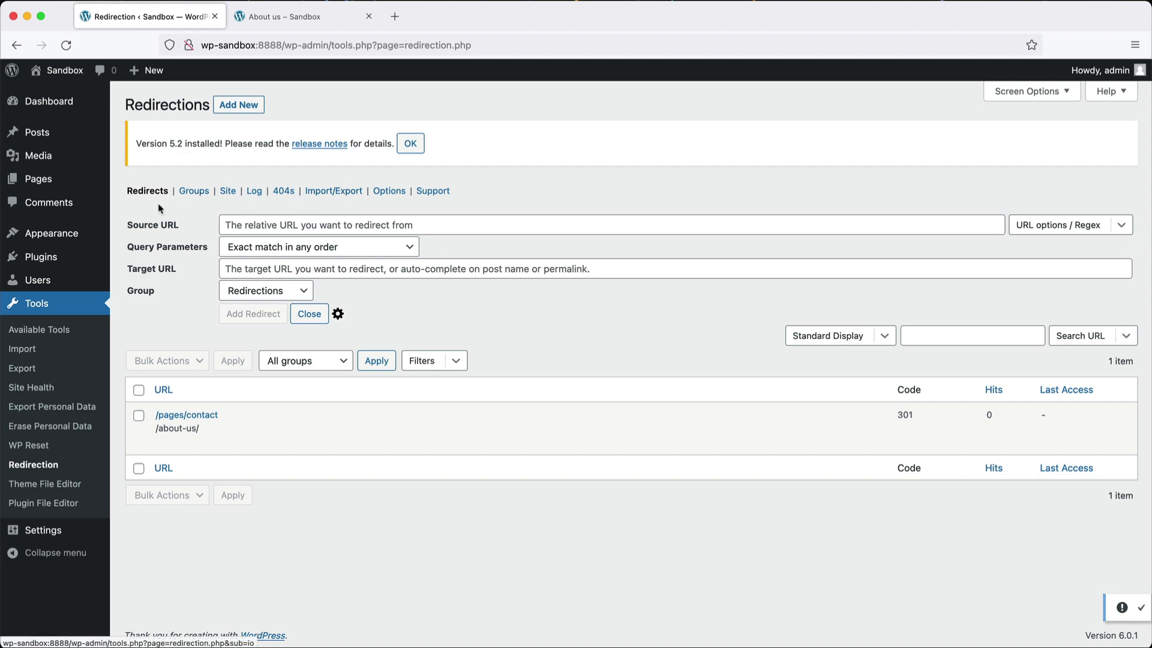
left_click(193, 190)
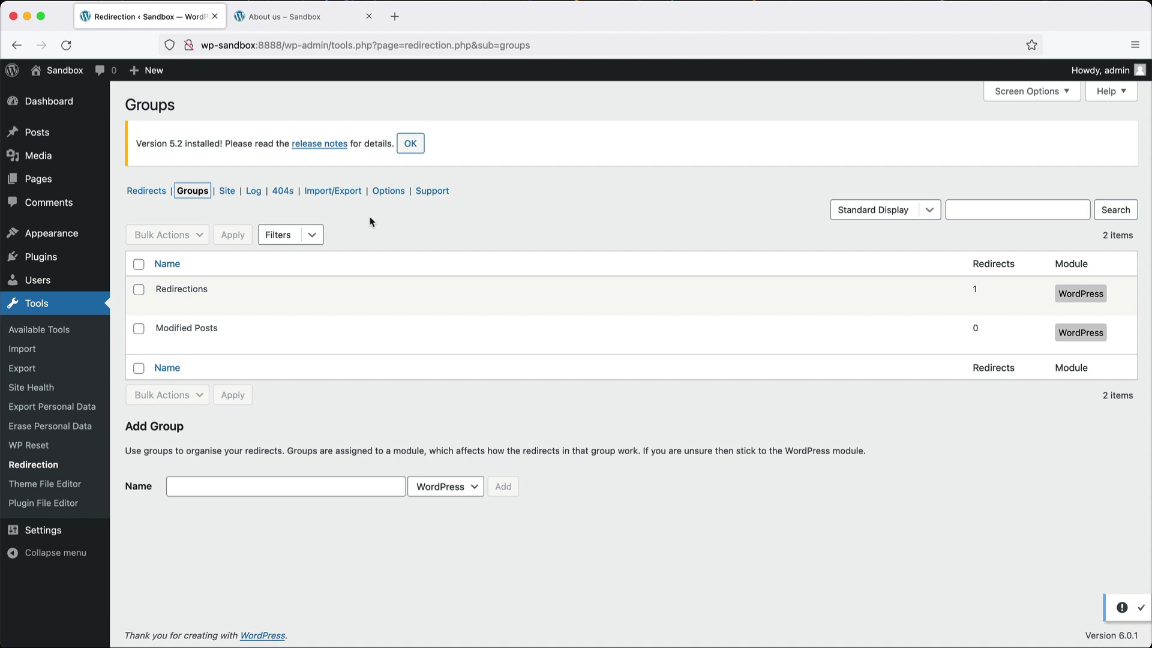
left_click(160, 192)
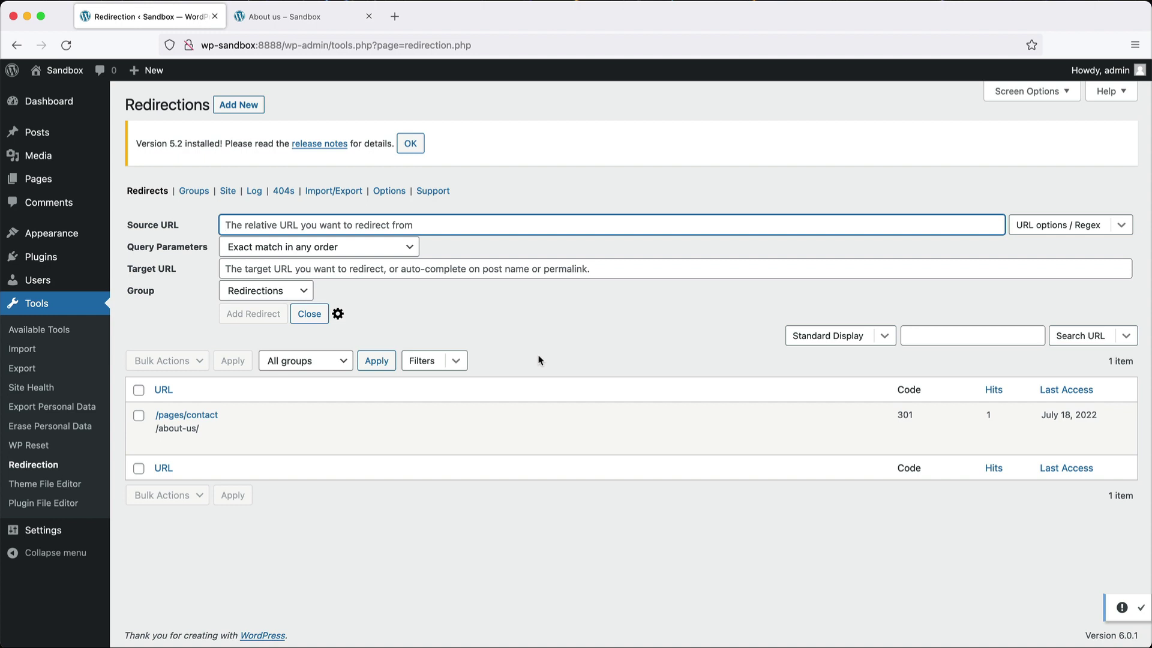
Step: Review the Site, Log and 404s pages of Redirection, ending on Import/Export
left_click(227, 191)
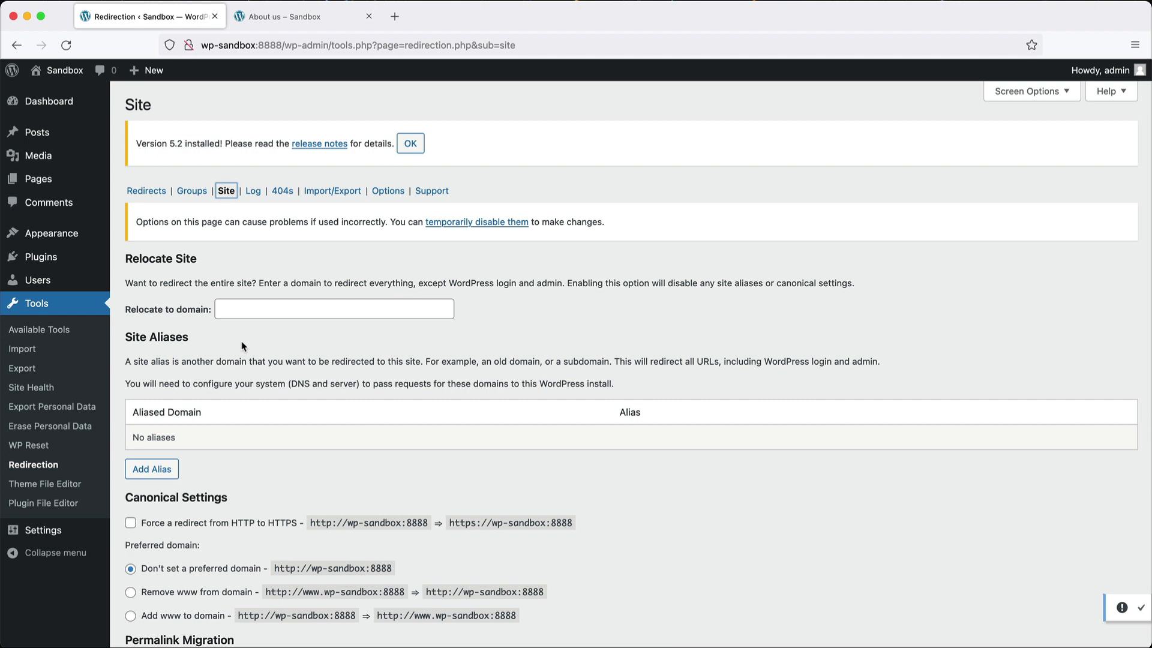
left_click(252, 192)
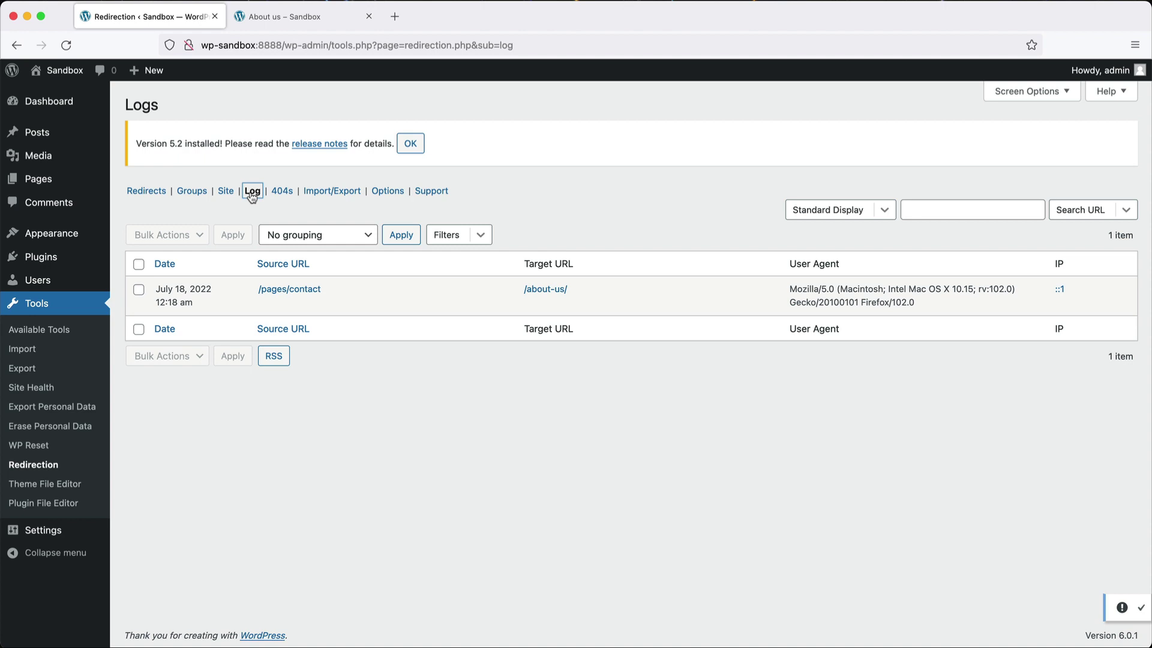
left_click(281, 192)
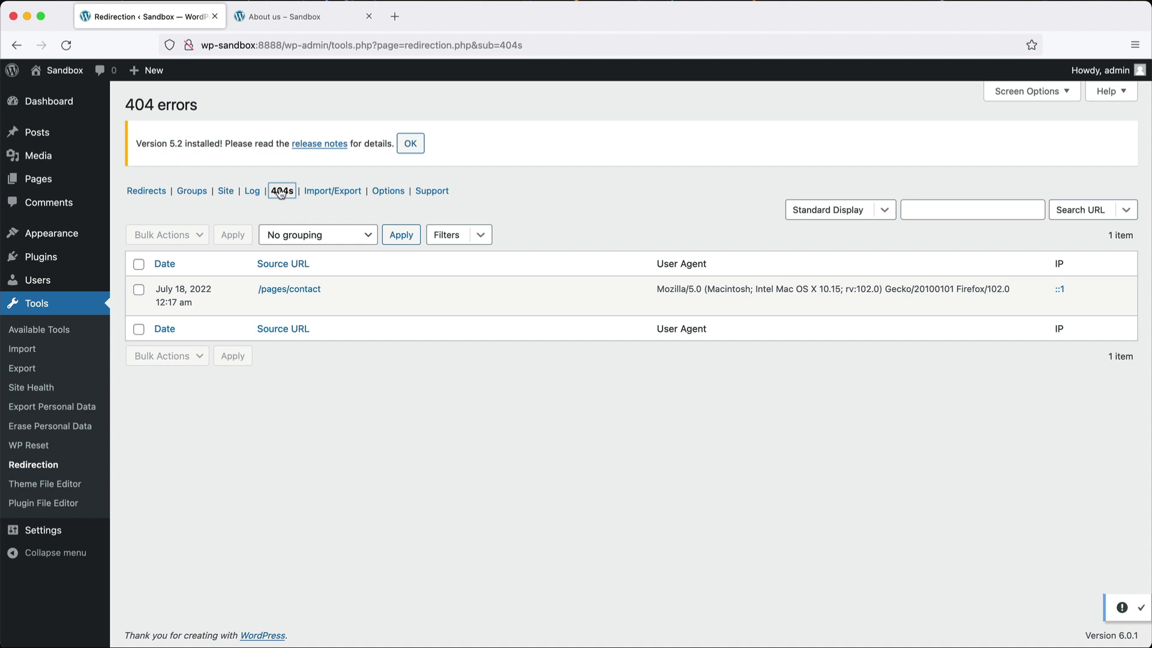
left_click(318, 196)
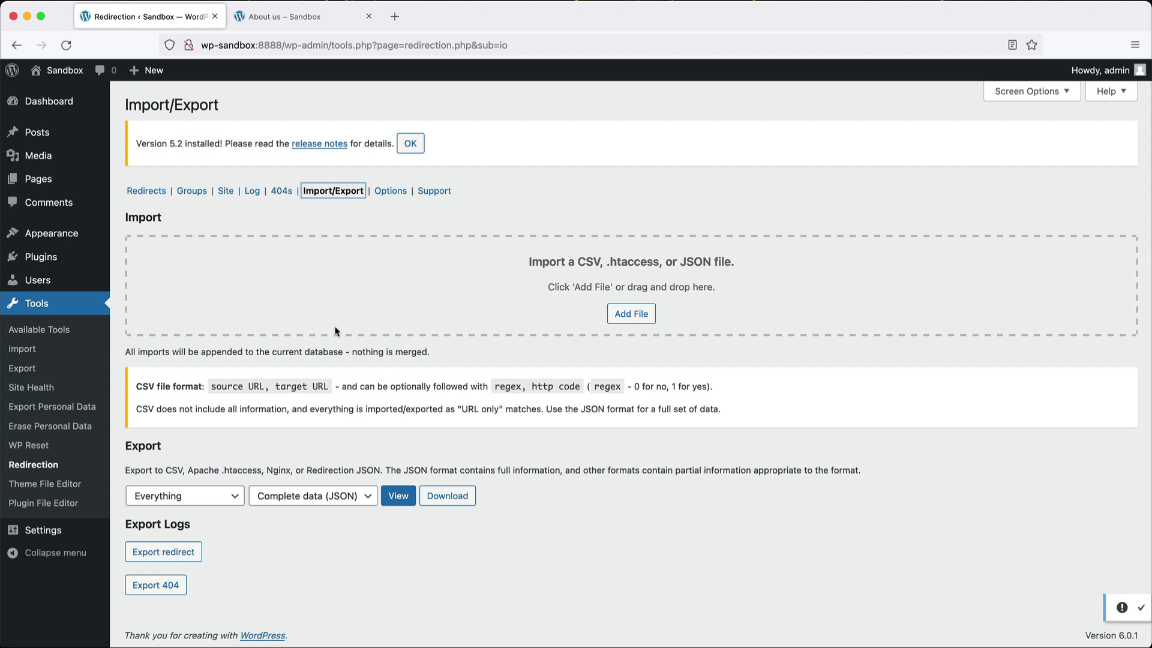
Step: In Redirection Options, keep the IP logging level at Full IP logging
left_click(390, 197)
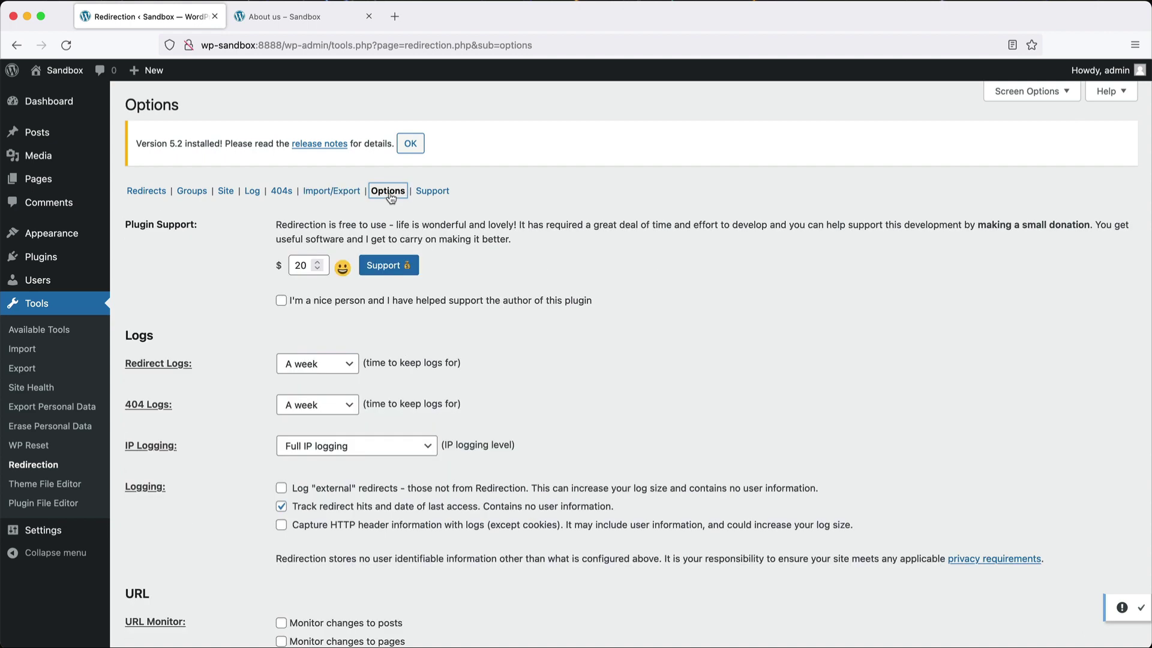
scroll(527, 270, "down", 5)
scroll(528, 340, "down", 2)
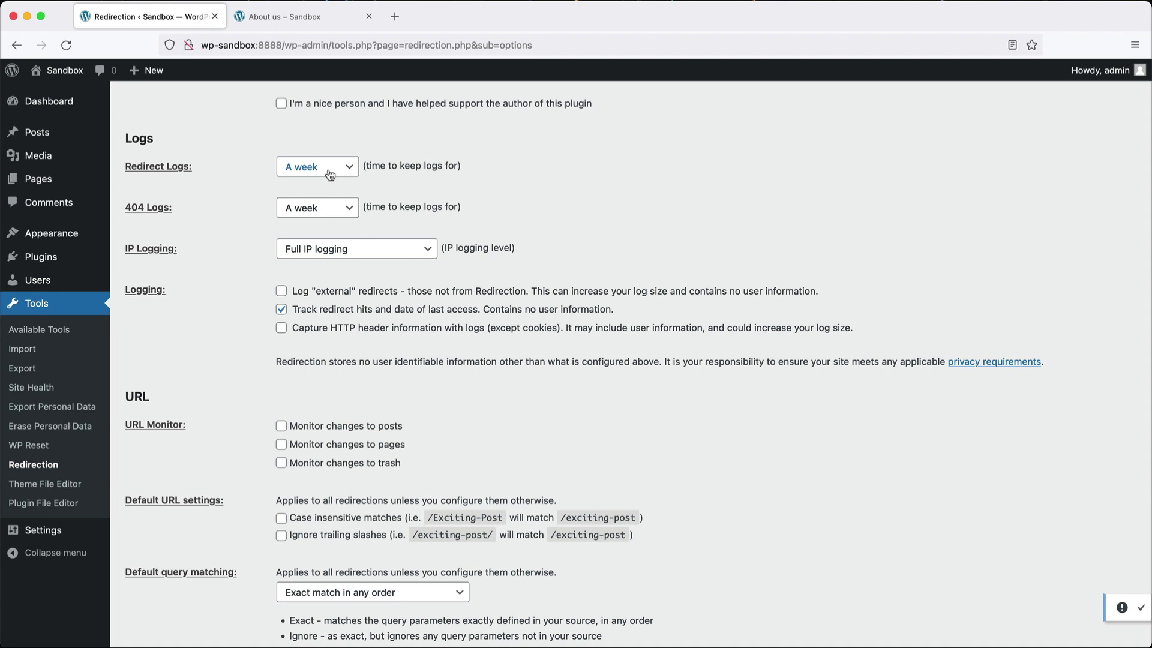
left_click(406, 256)
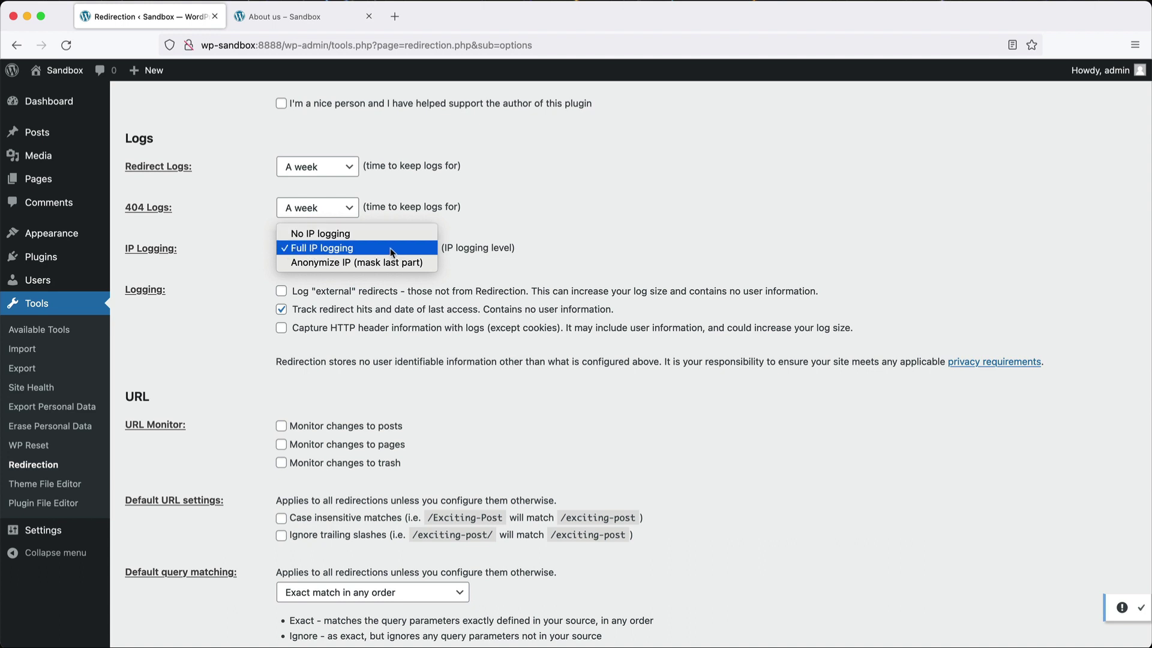
left_click(554, 242)
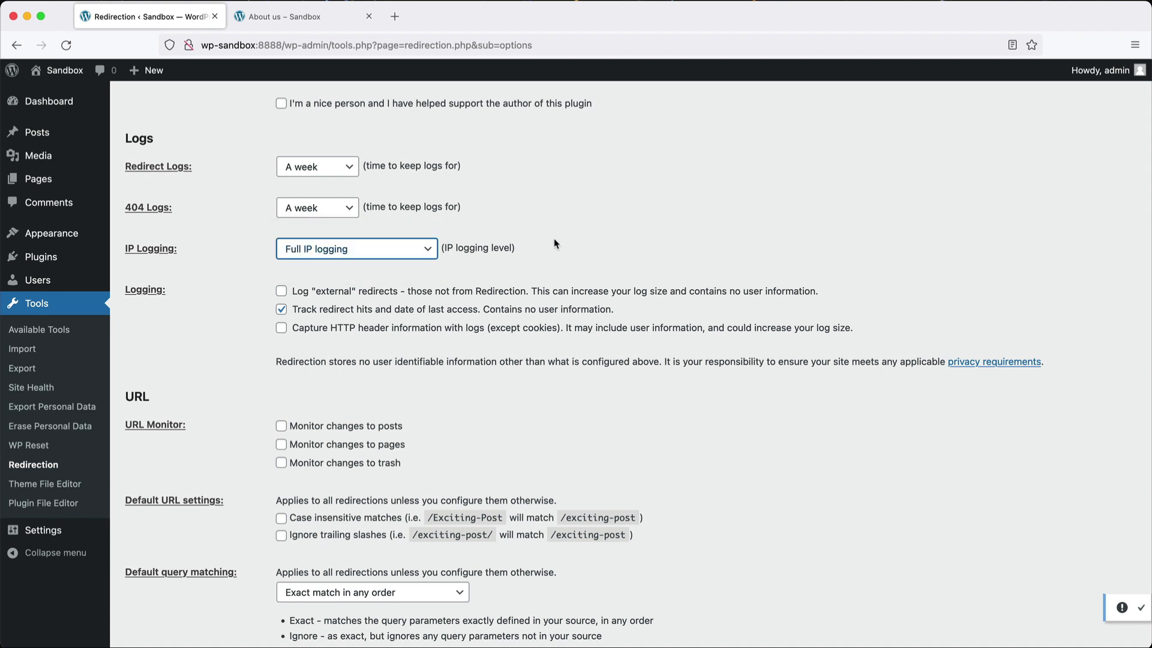
Step: Toggle Ignore trailing slashes on and back off, then show the Default query matching choices
scroll(540, 240, "down", 5)
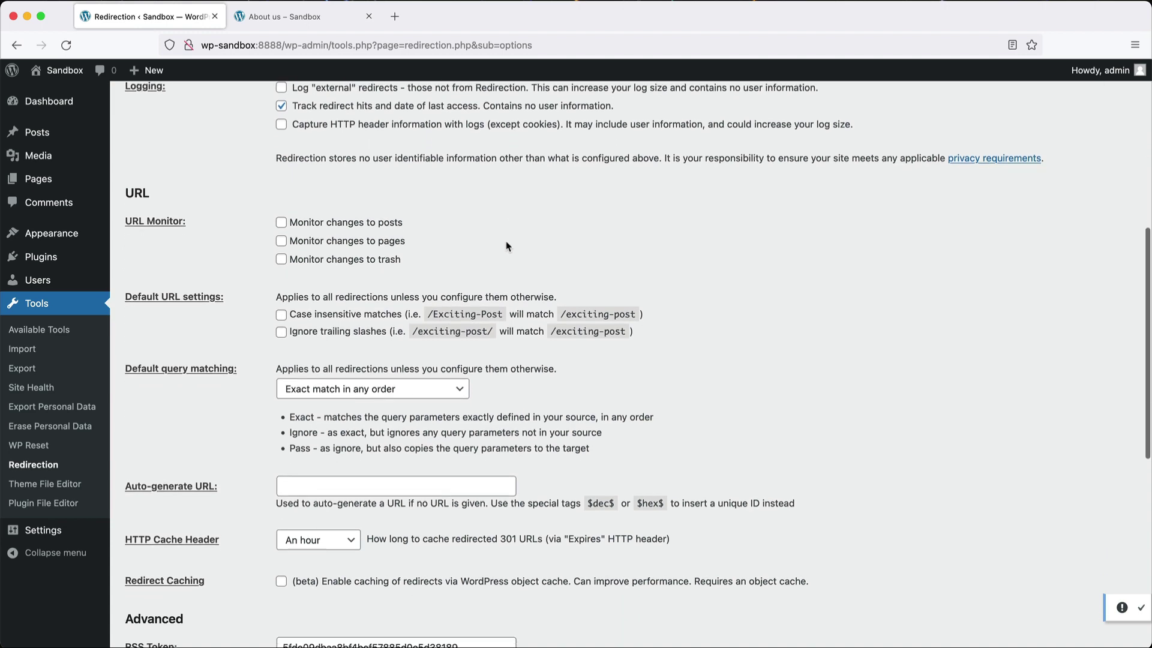
scroll(507, 246, "down", 1)
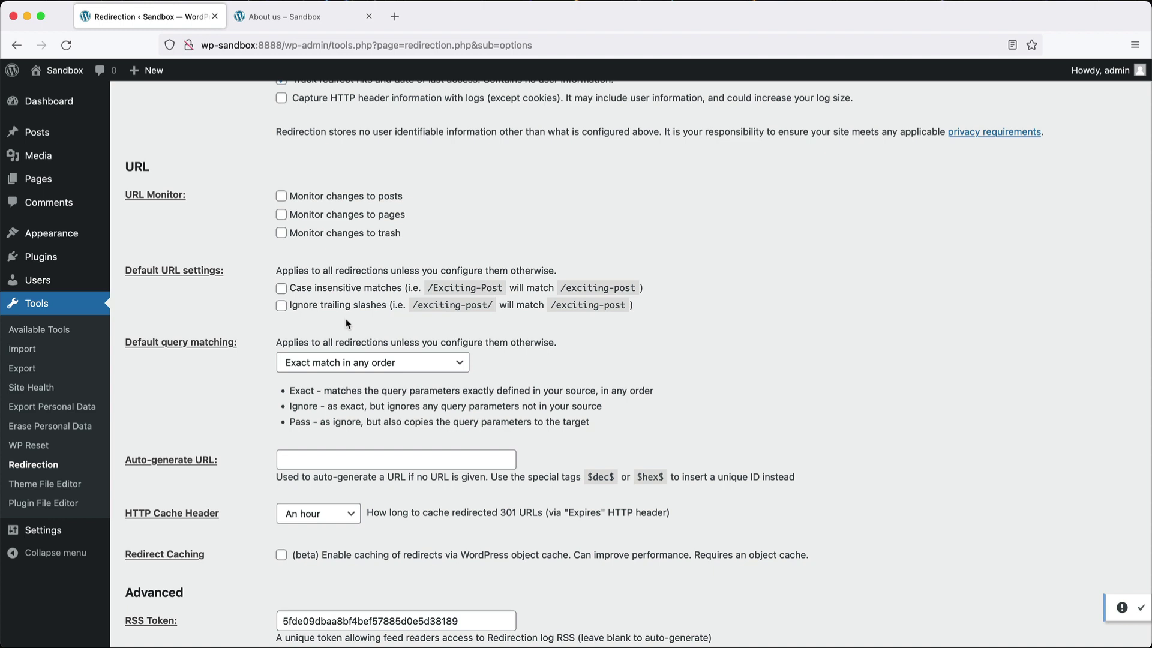
left_click(283, 308)
left_click(283, 307)
left_click(459, 364)
left_click(448, 363)
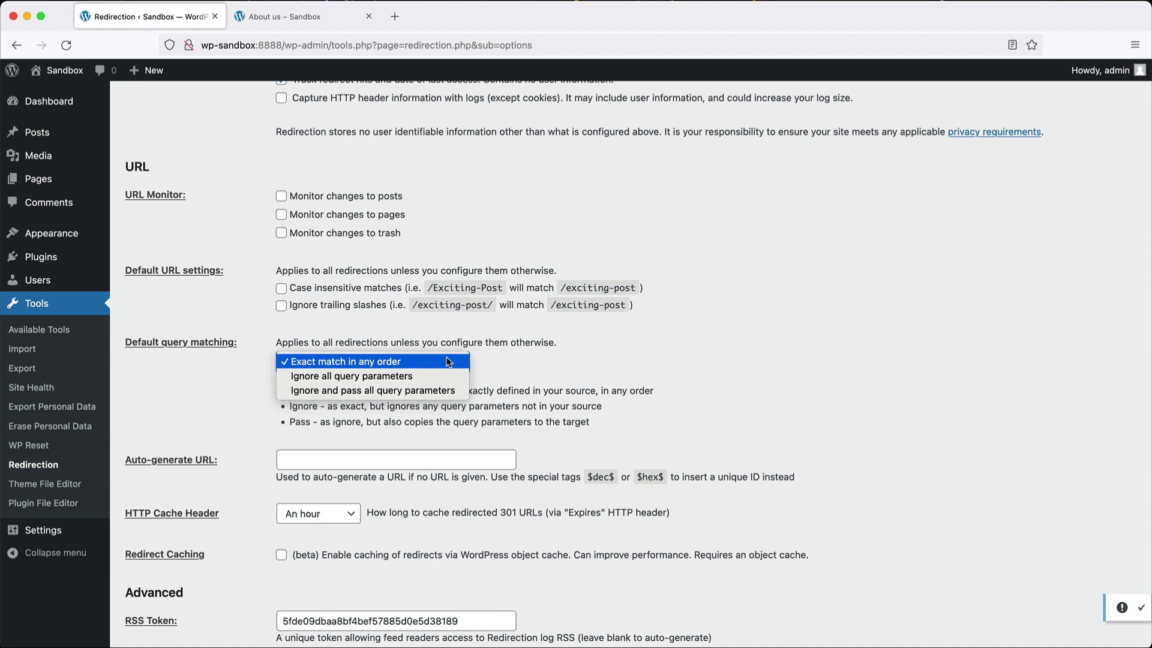
Step: Keep Exact match in any order, confirm /pages/contact?utm_source=website gives a 404, then return to Options
left_click(559, 474)
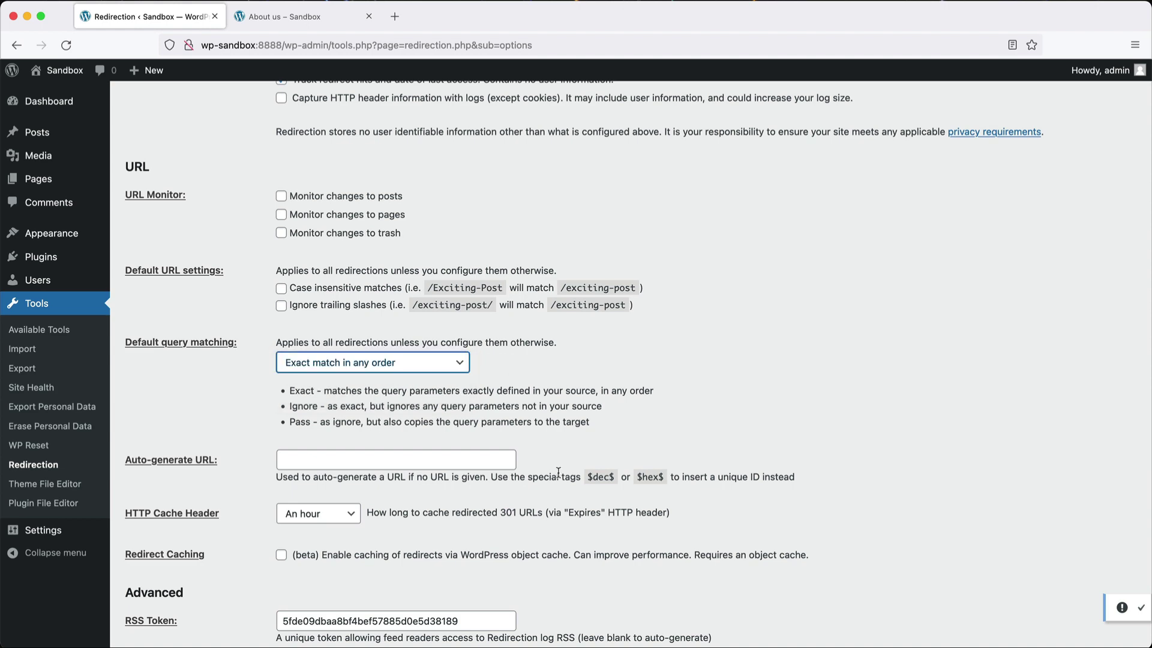
left_click(321, 14)
left_click(296, 39)
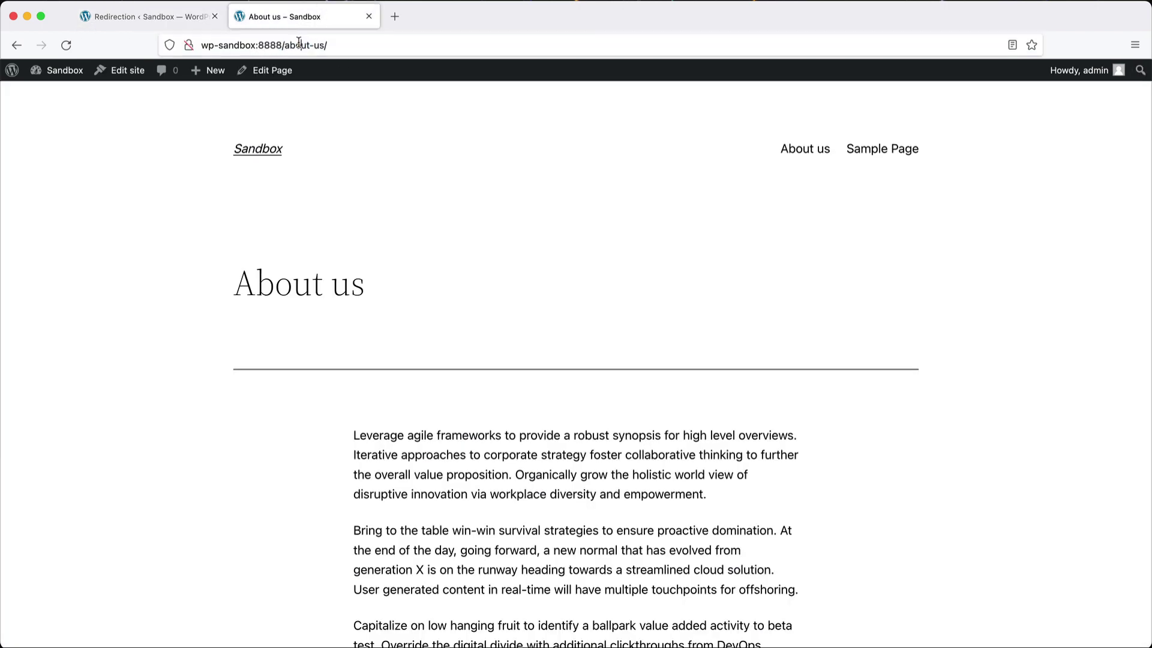
double_click(298, 44)
triple_click(299, 43)
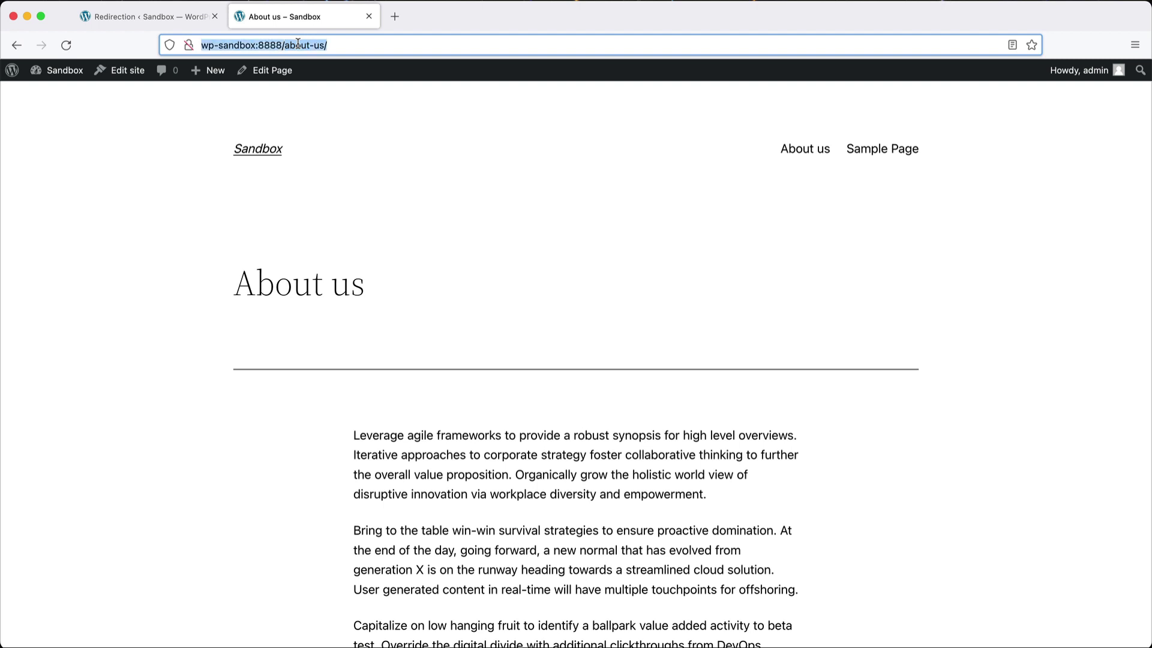
type("wp-sandbox:8888/pages/contact?utm_source=website")
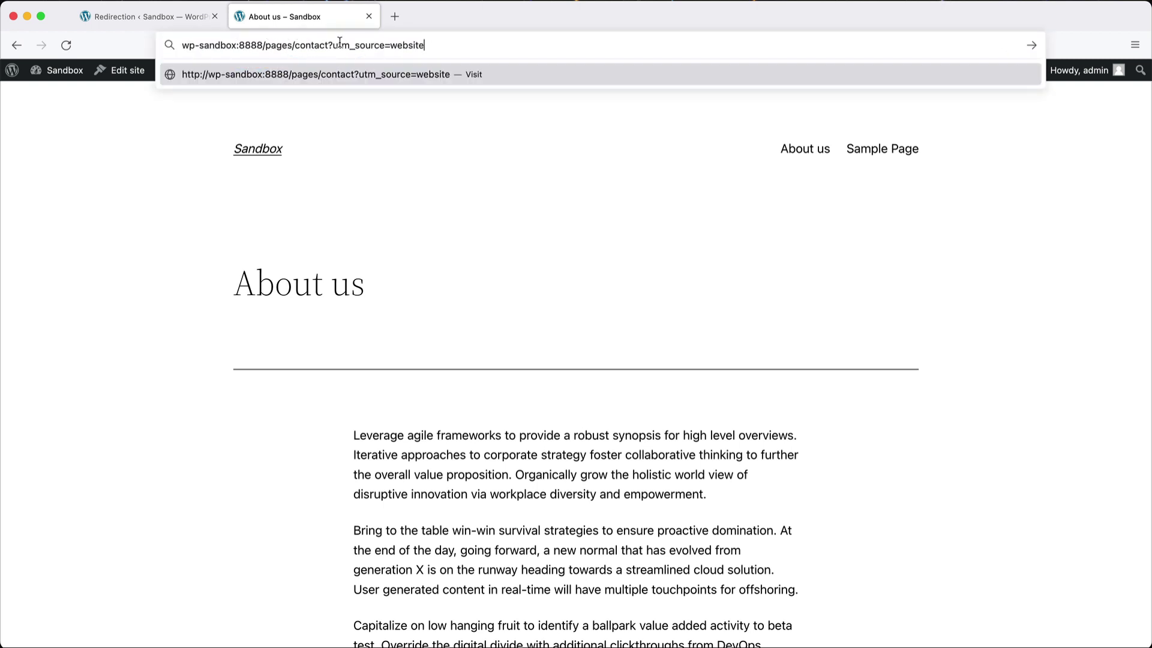
left_click_drag(334, 43, 426, 42)
left_click(445, 45)
key("Return")
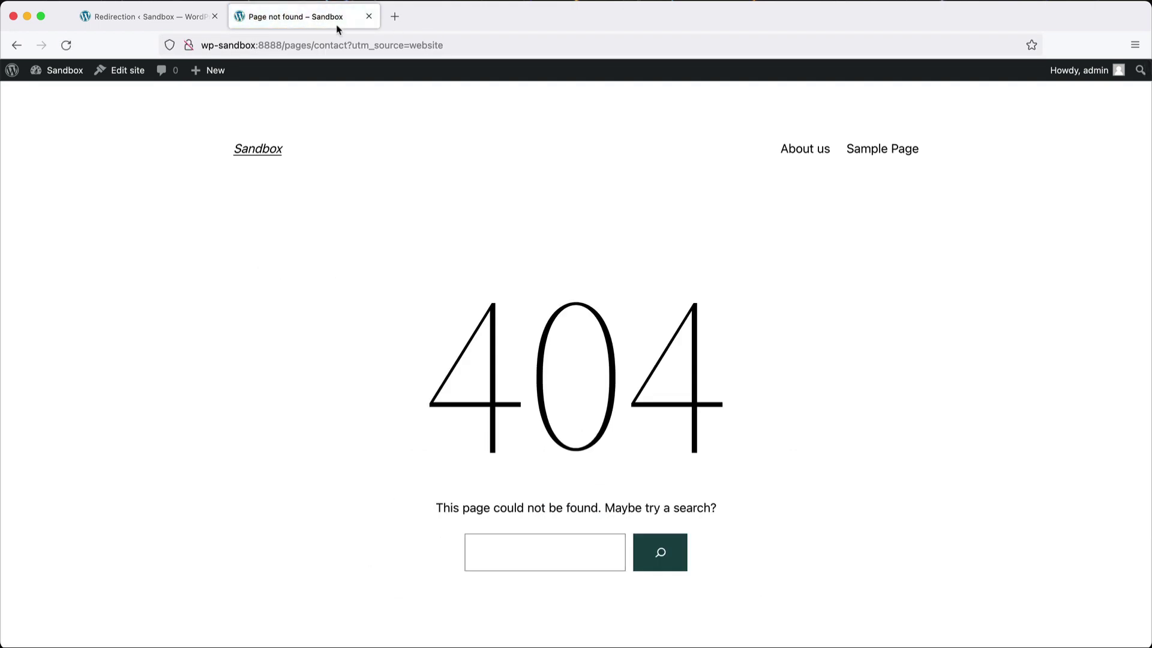
left_click(168, 18)
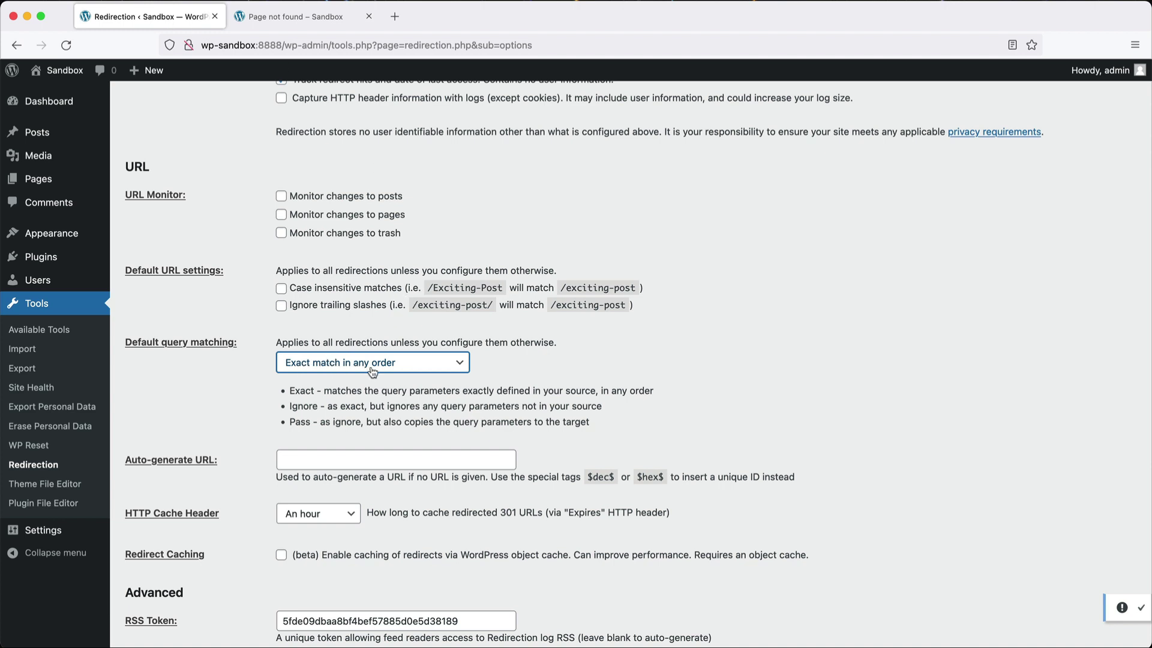
Step: Review the /pages/contact redirect's source URL in a new Redirects tab without changing it
left_click(42, 467, "super")
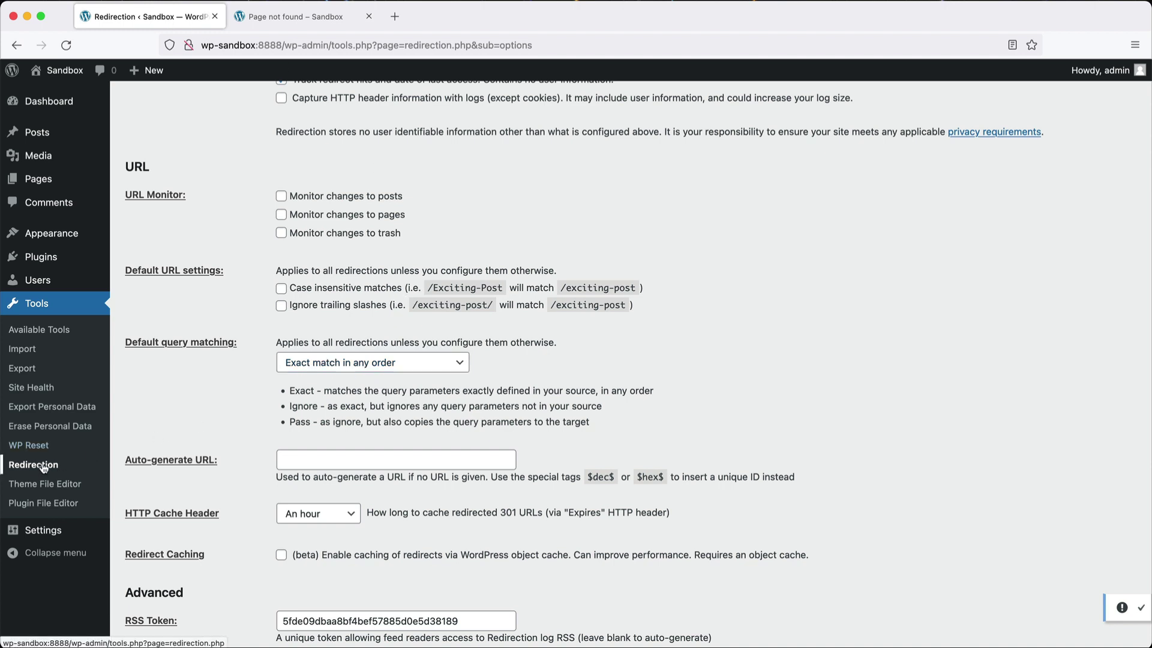
left_click(281, 18)
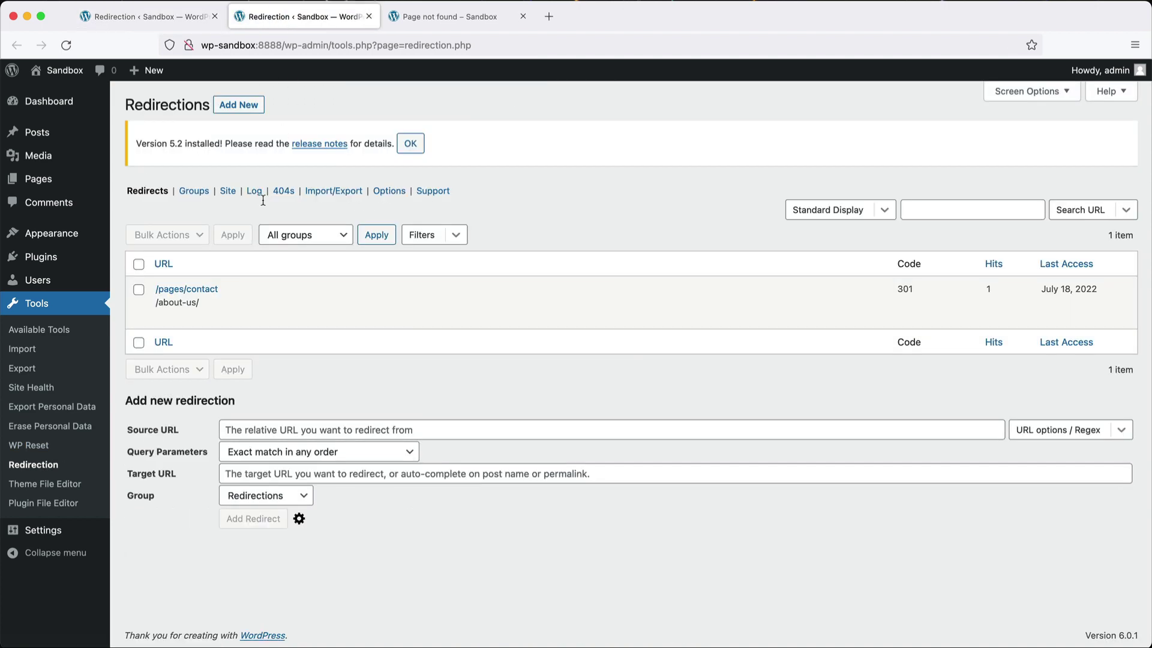
left_click(166, 318)
left_click(350, 295)
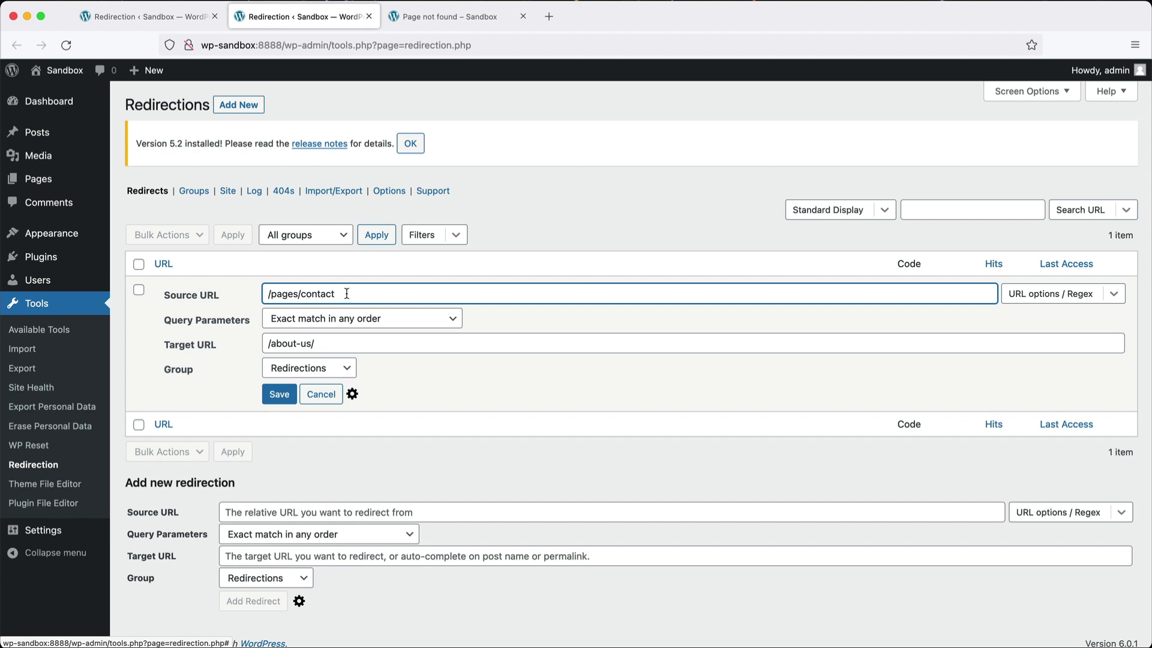
left_click(327, 396)
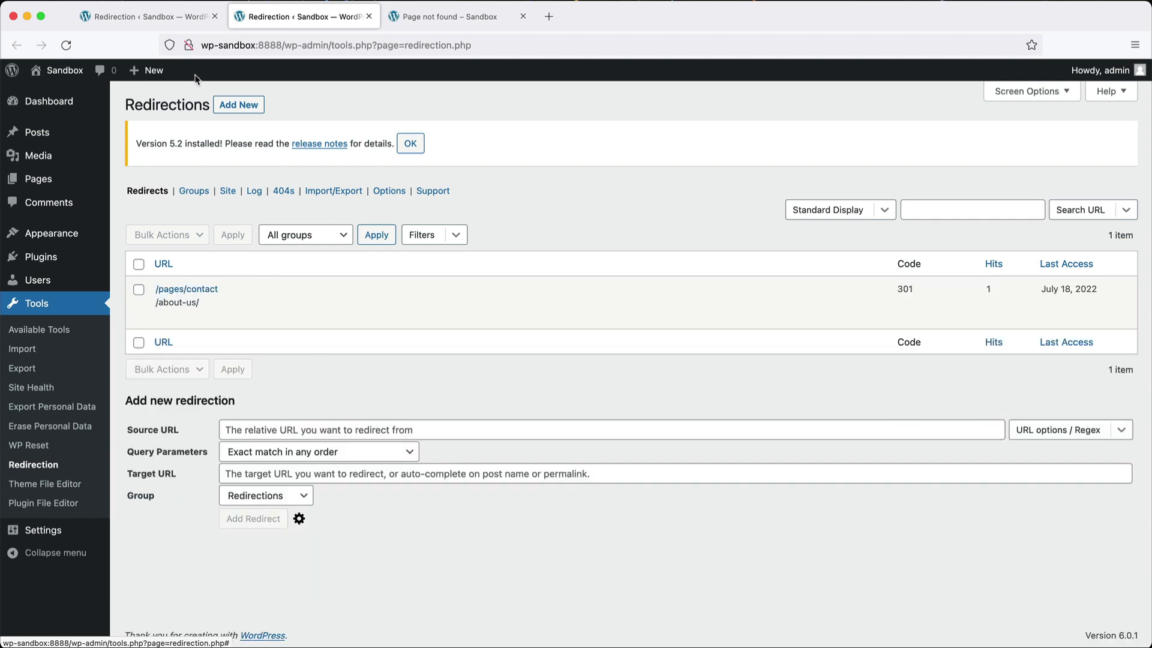
Step: Set Redirection's default query matching to Ignore all query parameters
left_click(150, 16)
left_click(430, 367)
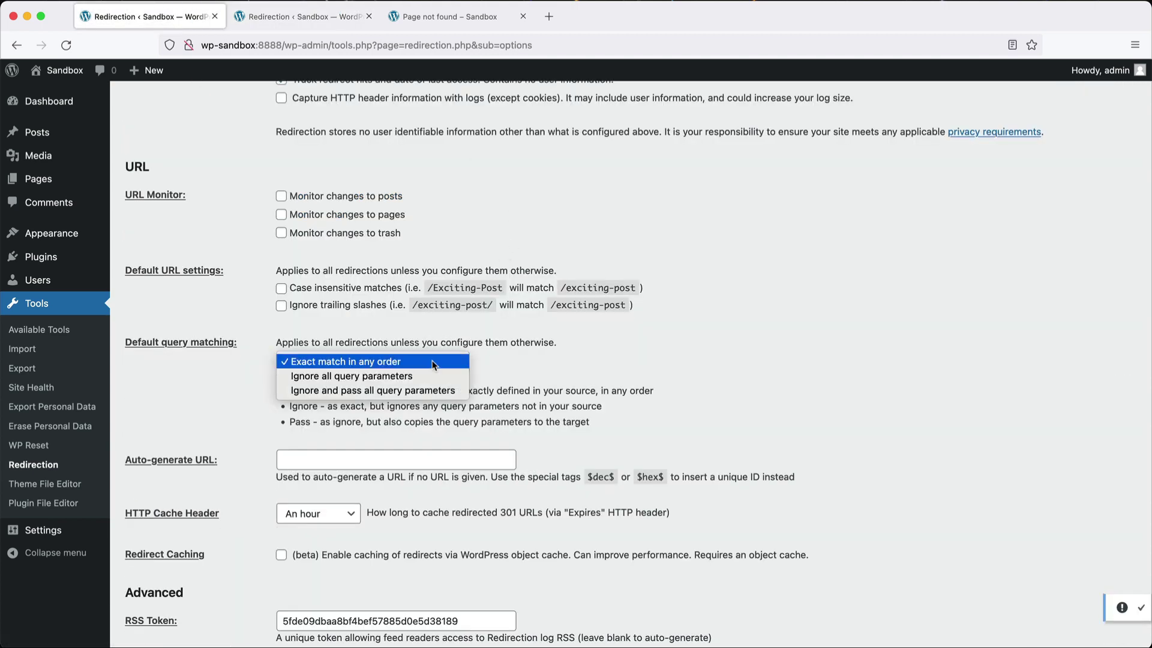
left_click(352, 376)
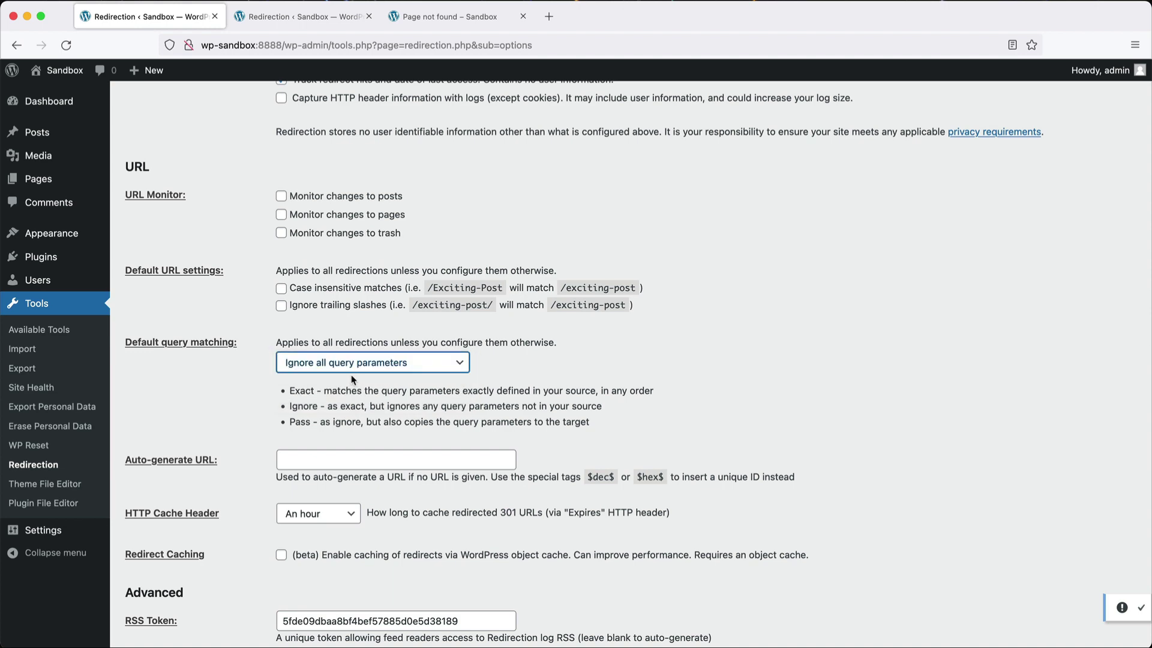
Step: Save the options and reload /pages/contact?utm_source=website, which now lands on About us
scroll(352, 379, "down", 5)
left_click(153, 536)
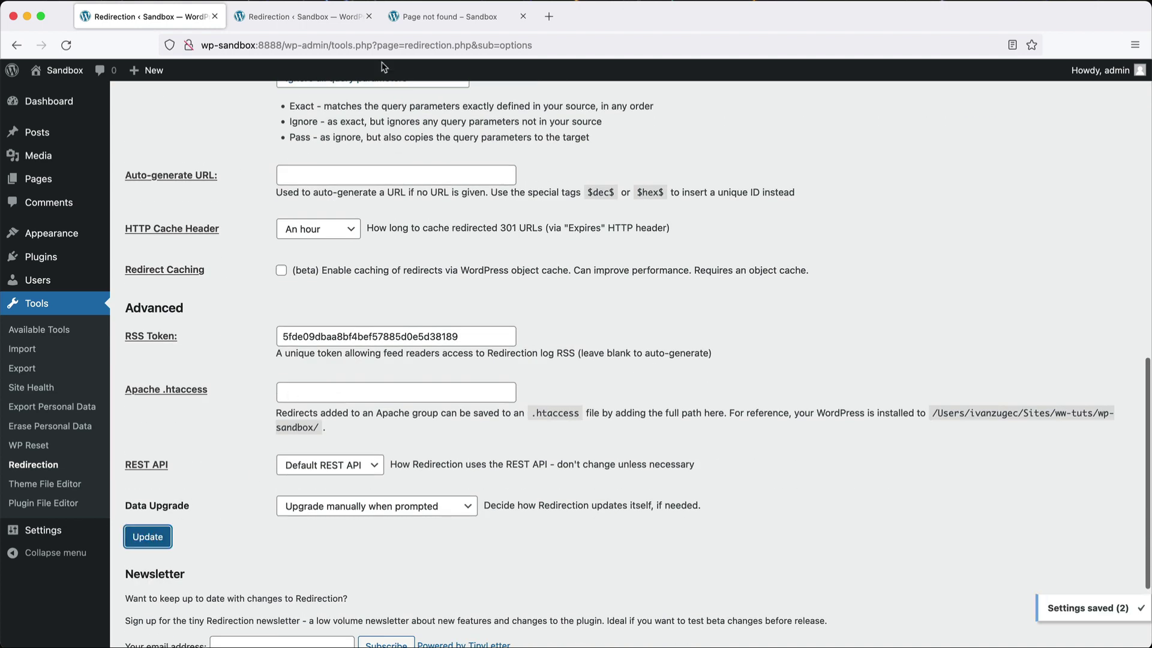
left_click(442, 16)
left_click(458, 45)
key("super+c")
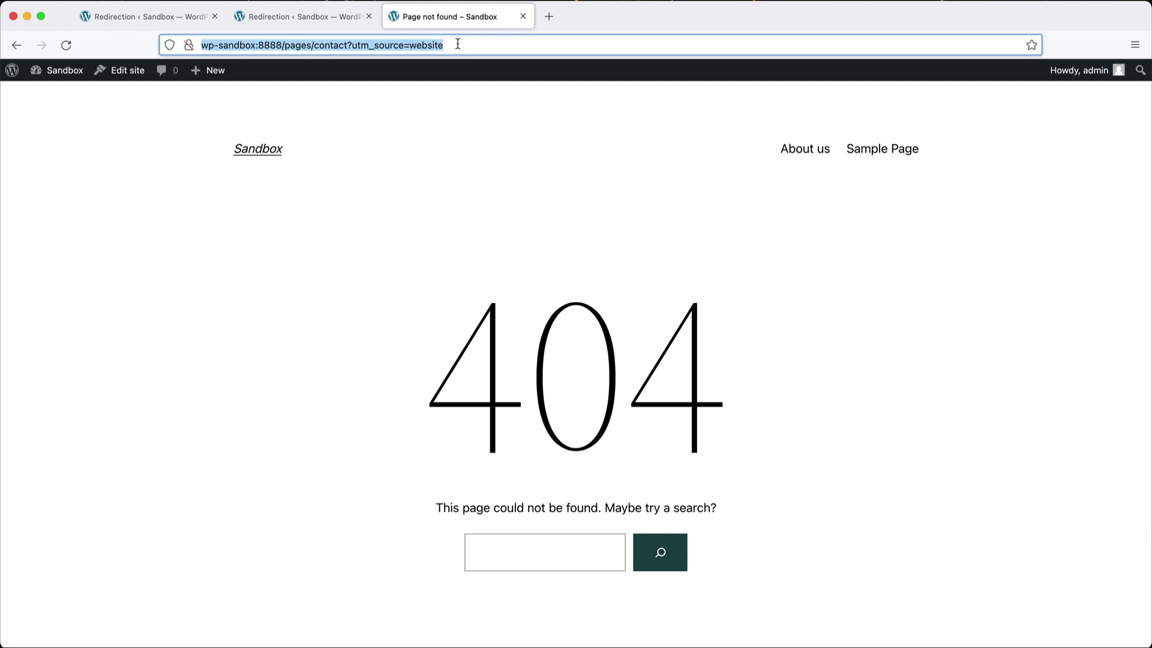
key("Return")
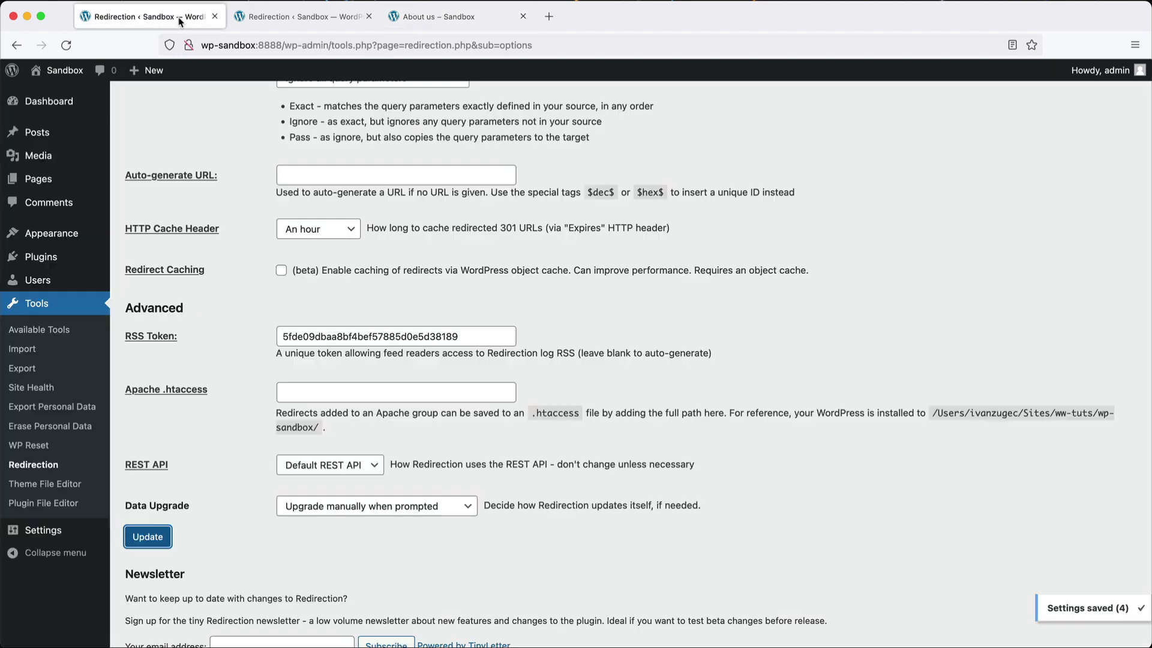
Step: Change default query matching to Ignore and pass all query parameters and save it
left_click(180, 17)
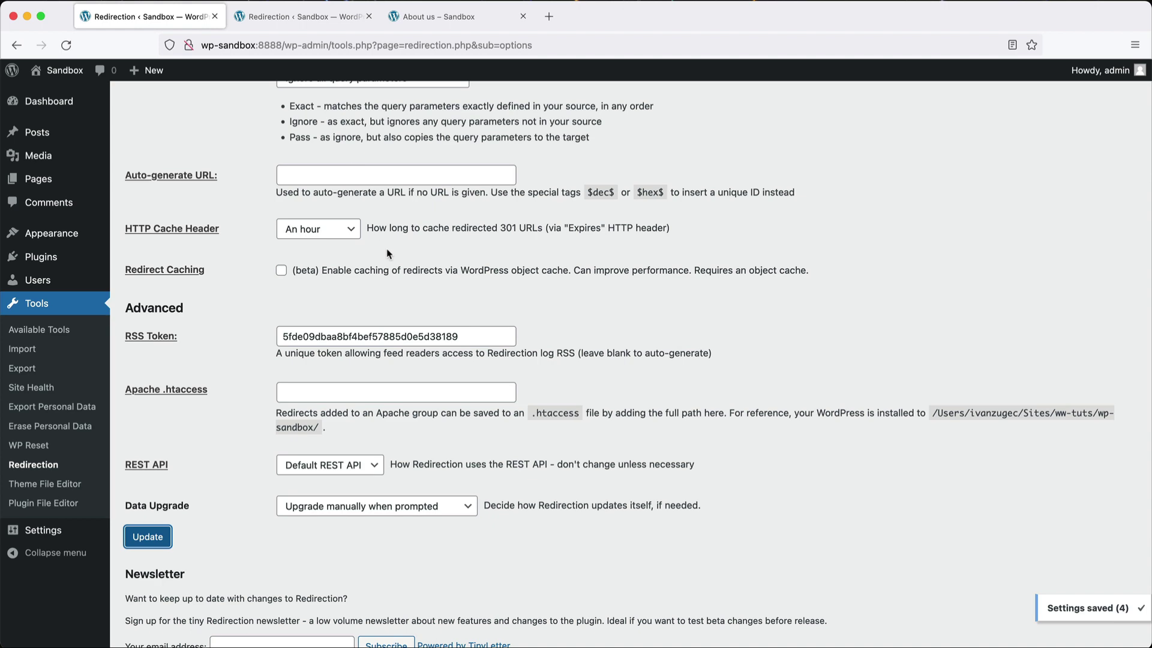
scroll(356, 192, "up", 4)
left_click(365, 191)
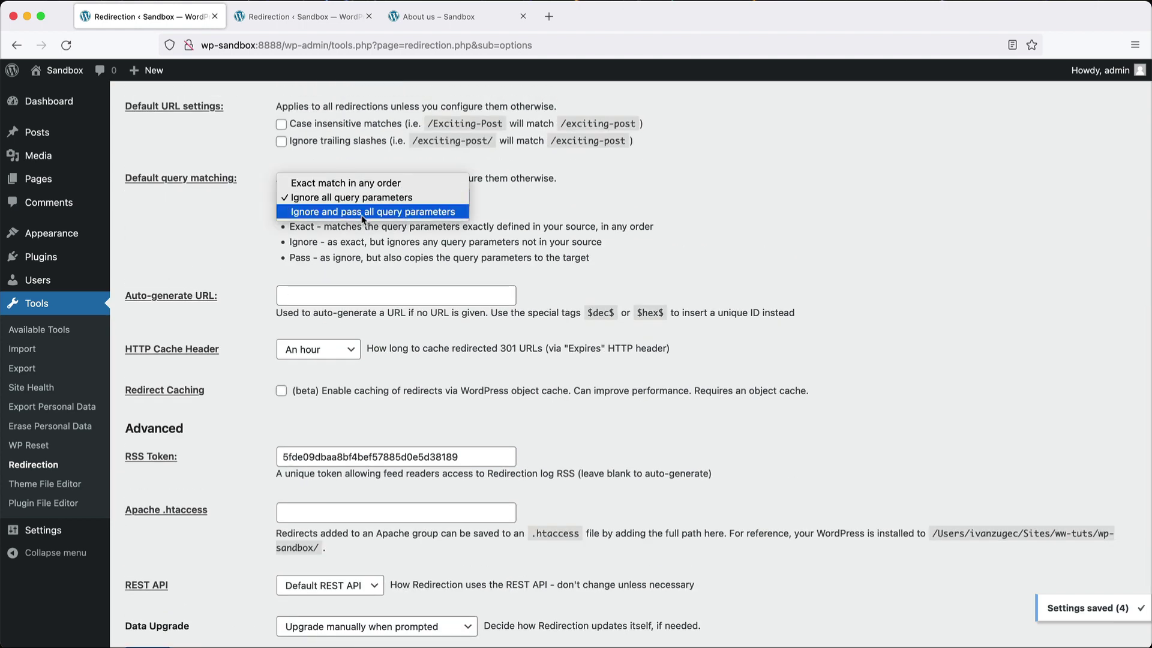
left_click(362, 214)
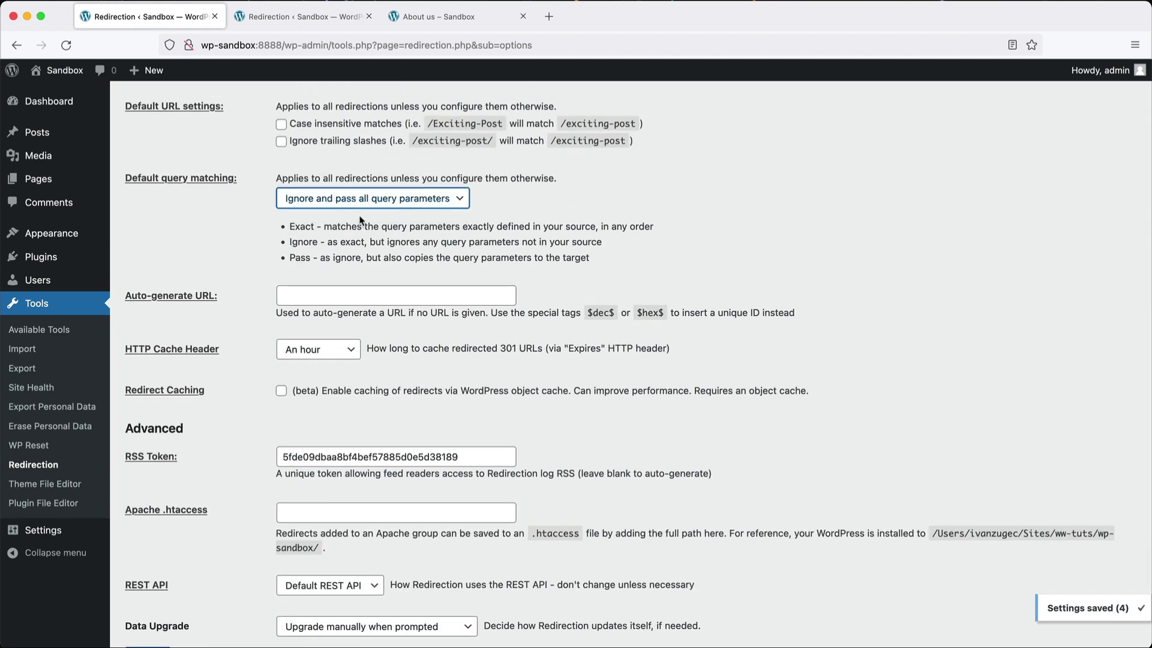
scroll(300, 360, "down", 3)
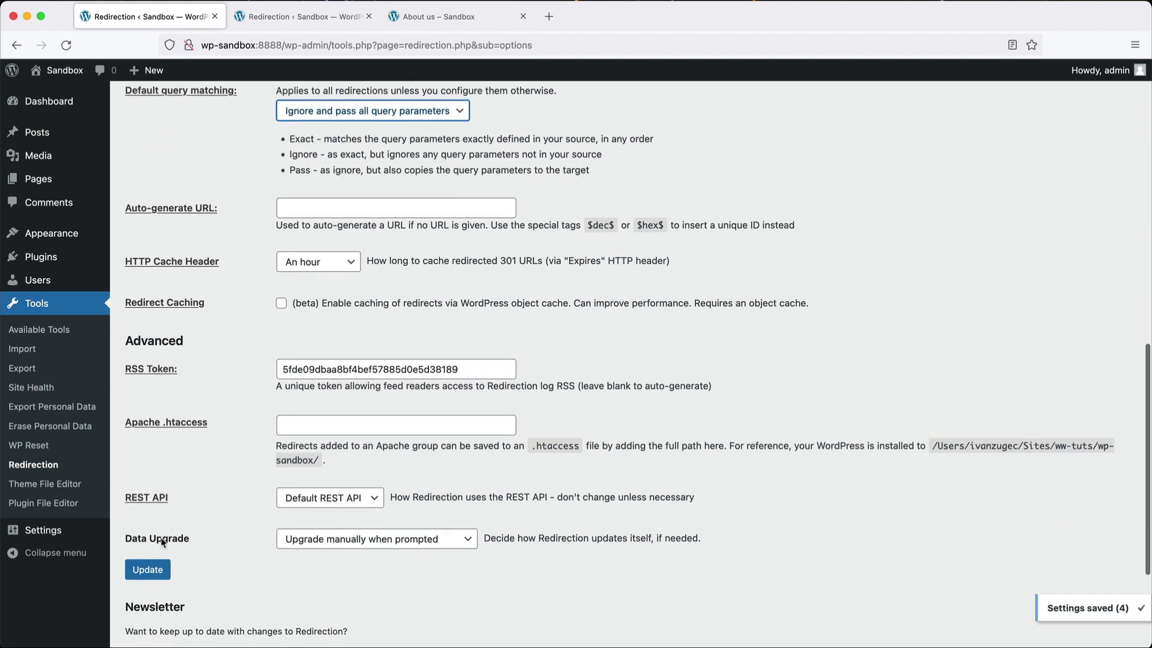
left_click(147, 570)
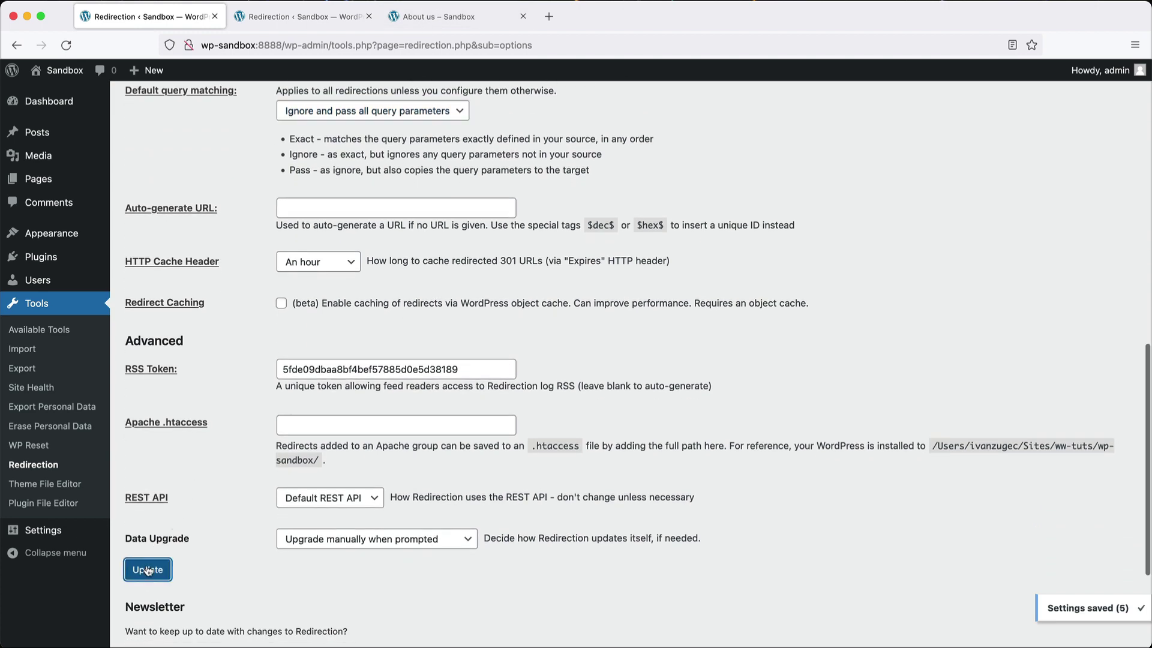
Step: Paste the utm_source contact URL into the About us tab to confirm it opens /about-us/
left_click(416, 17)
left_click(407, 46)
key("super+v")
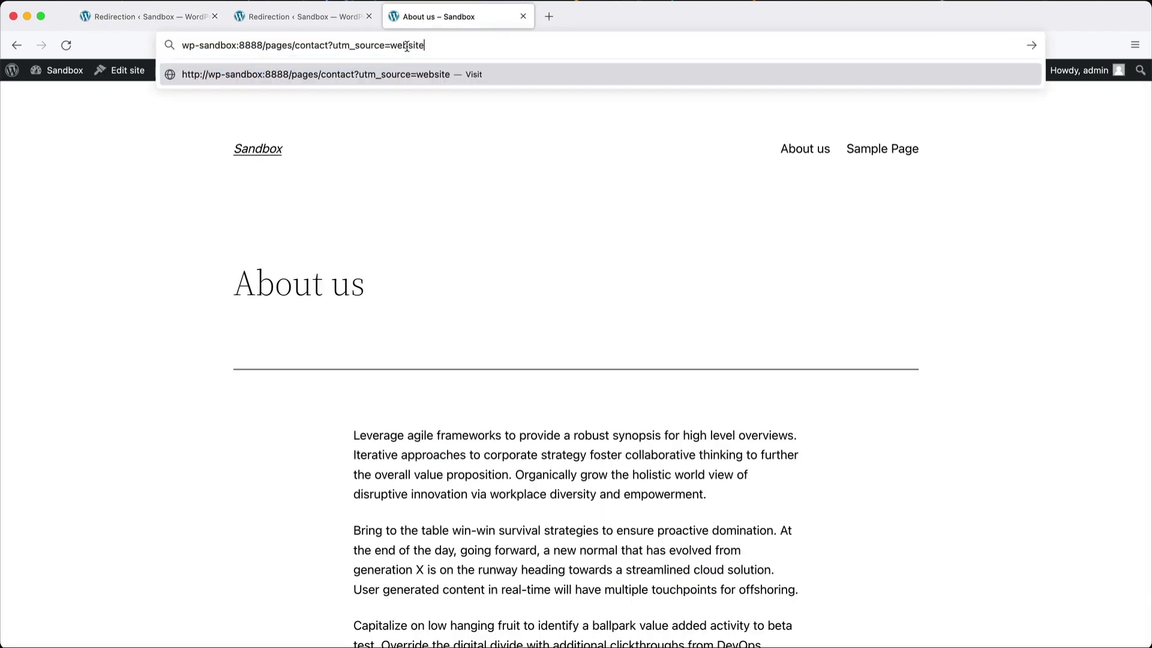
key("Return")
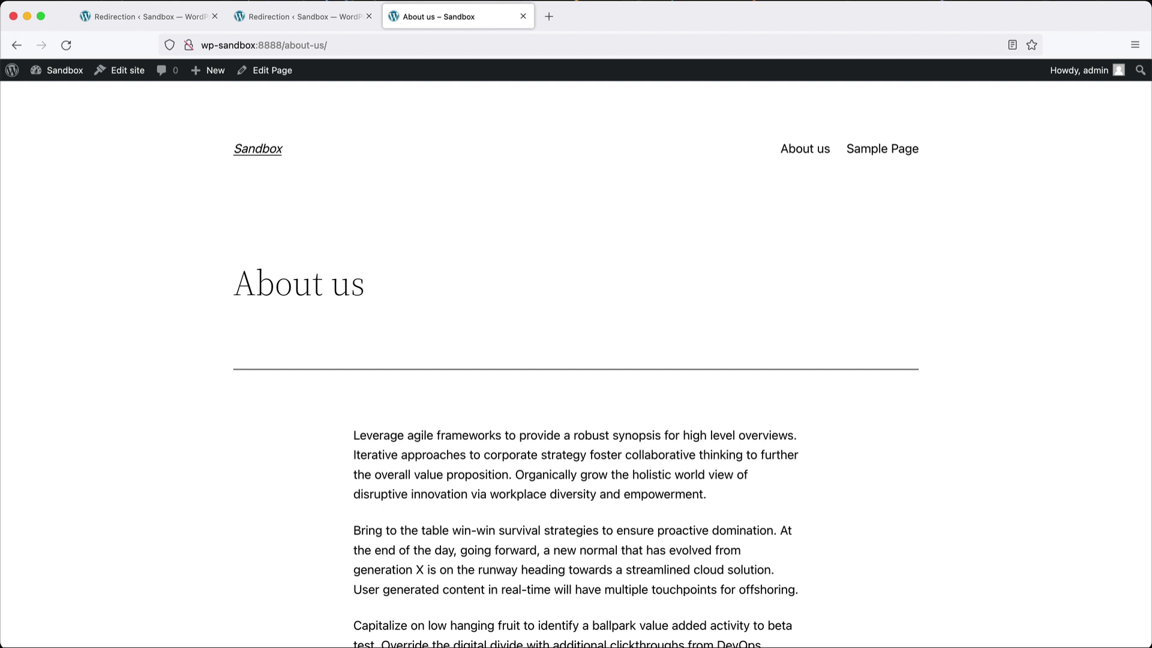
Step: Load wp-sandbox:8888/pages/contact?utm_source=website in Incognito, reaching /about-us/?utm_source=website
key("super+Tab")
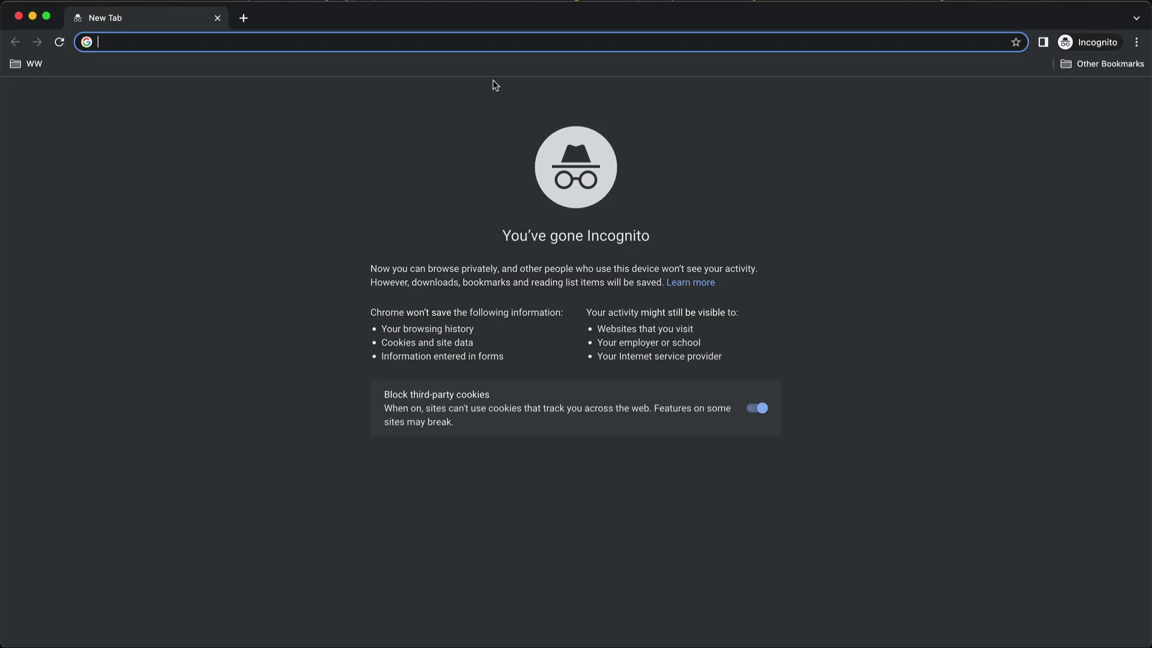
key("super+v")
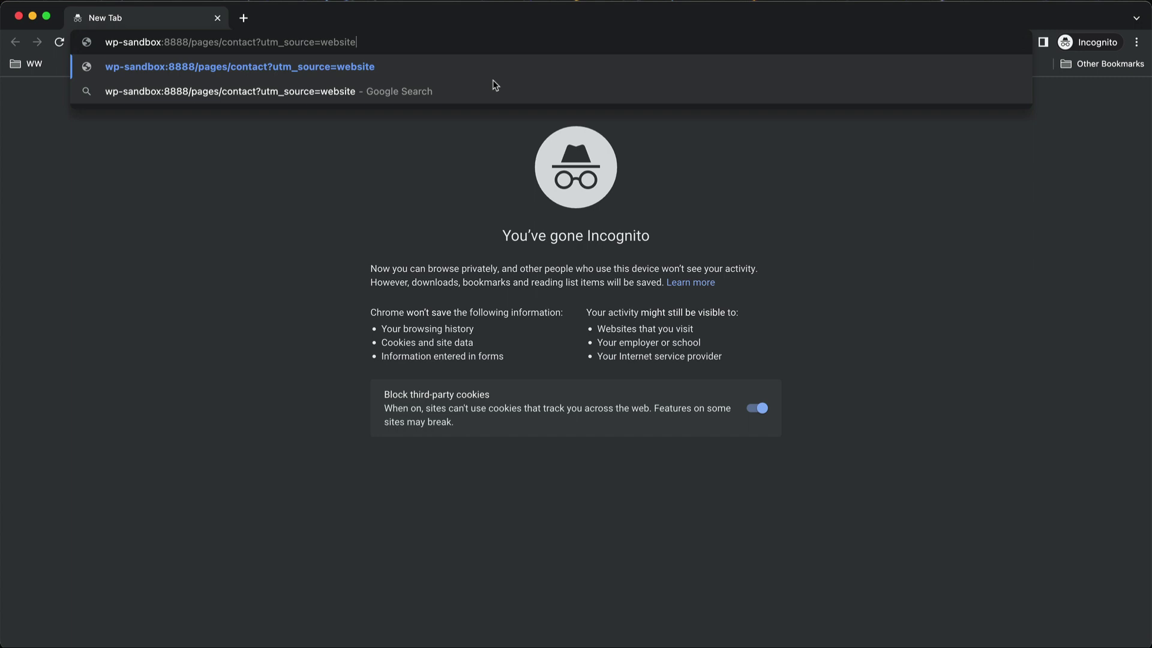
key("Return")
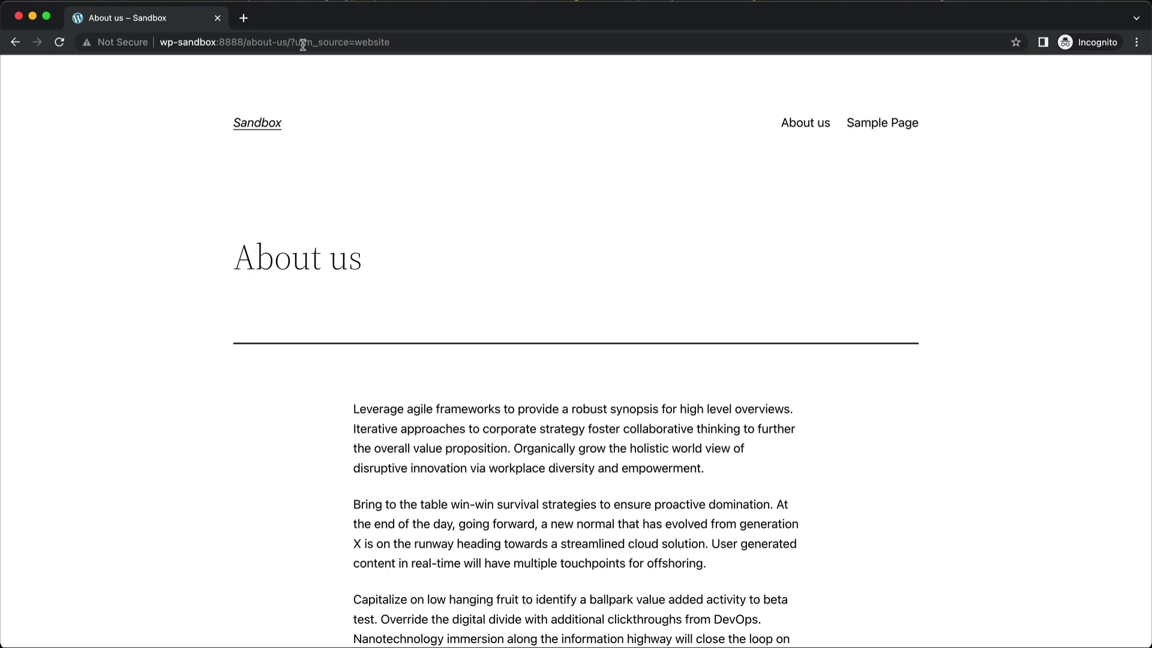
key("super+Tab")
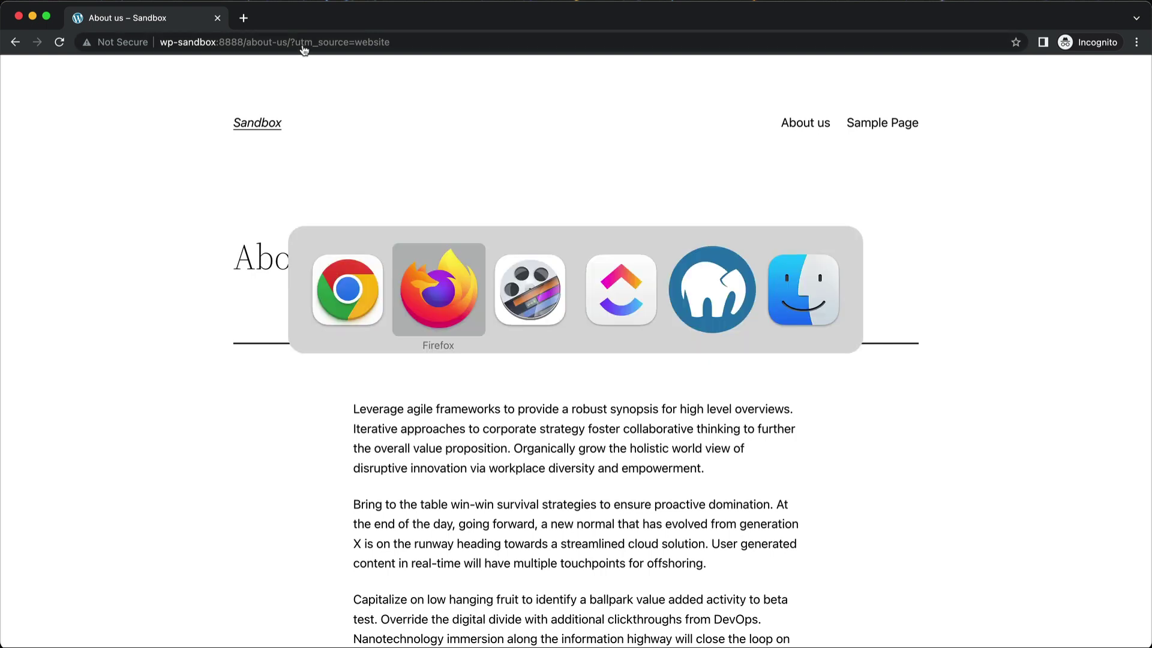
Step: Close the second Redirection tab, keeping the Redirection settings and About us tabs
left_click(196, 27)
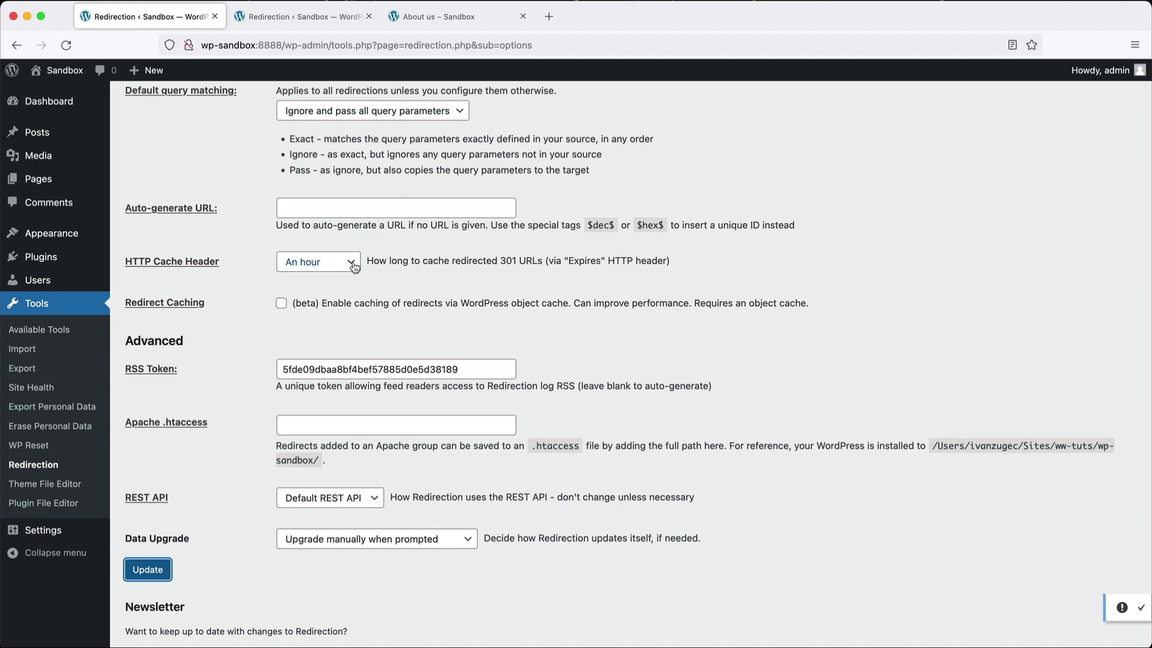
scroll(434, 234, "up", 3)
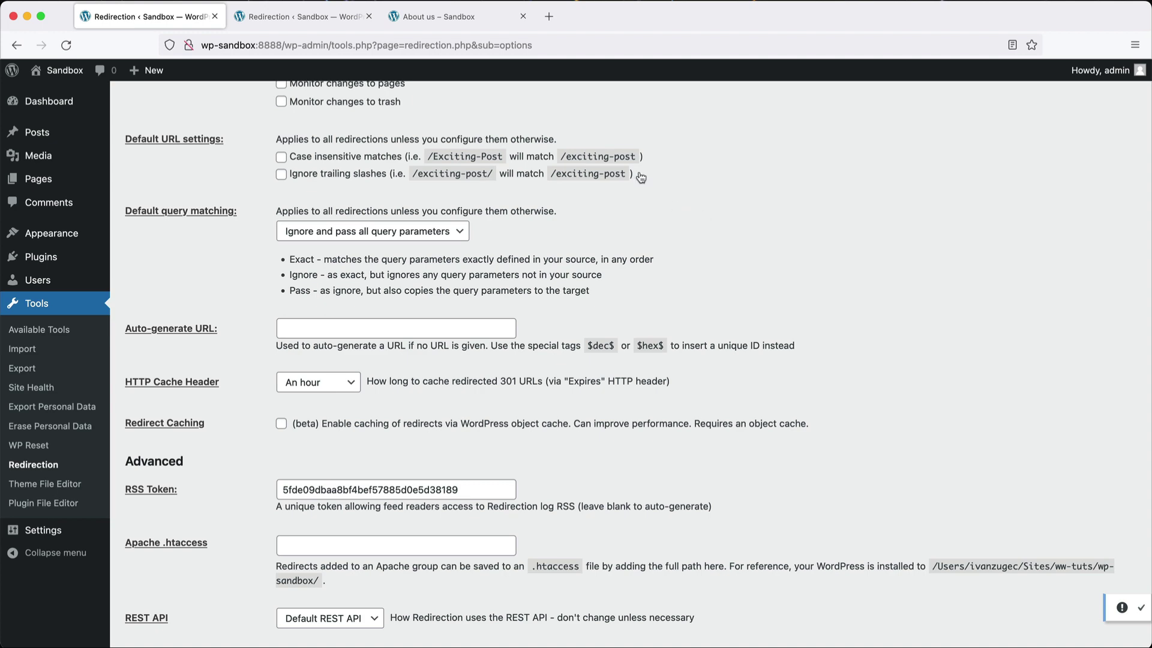
left_click(369, 17)
Step: Replace about-us/ in the address with node/1 and load it, getting a 404 Page not found
left_click(300, 24)
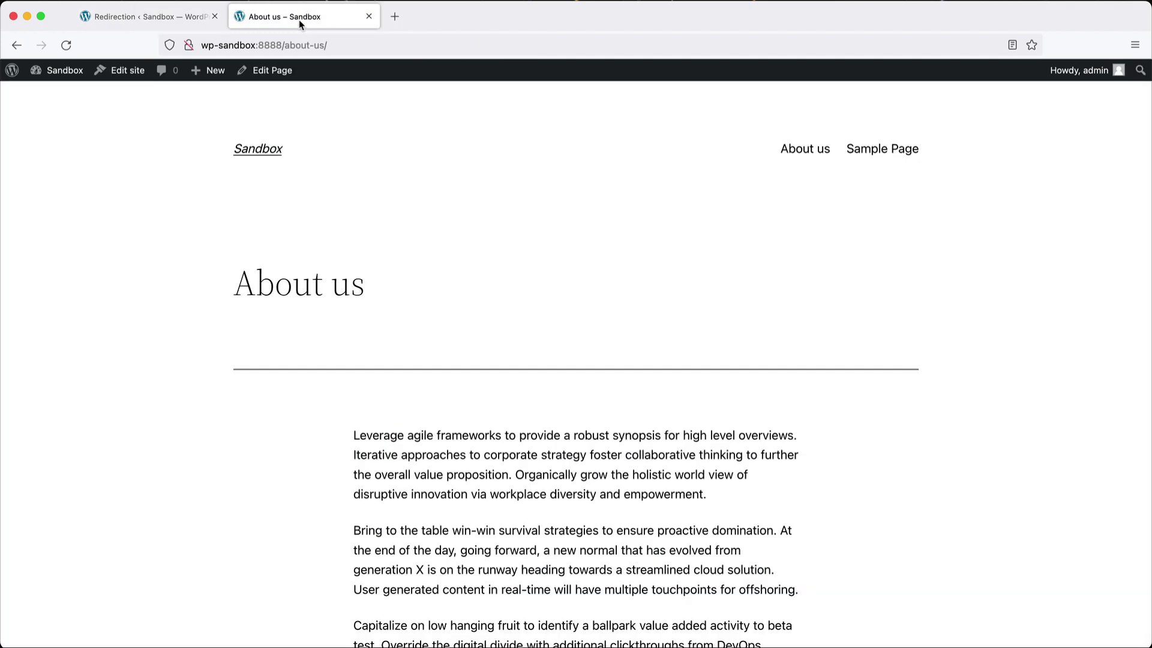
left_click_drag(284, 45, 386, 44)
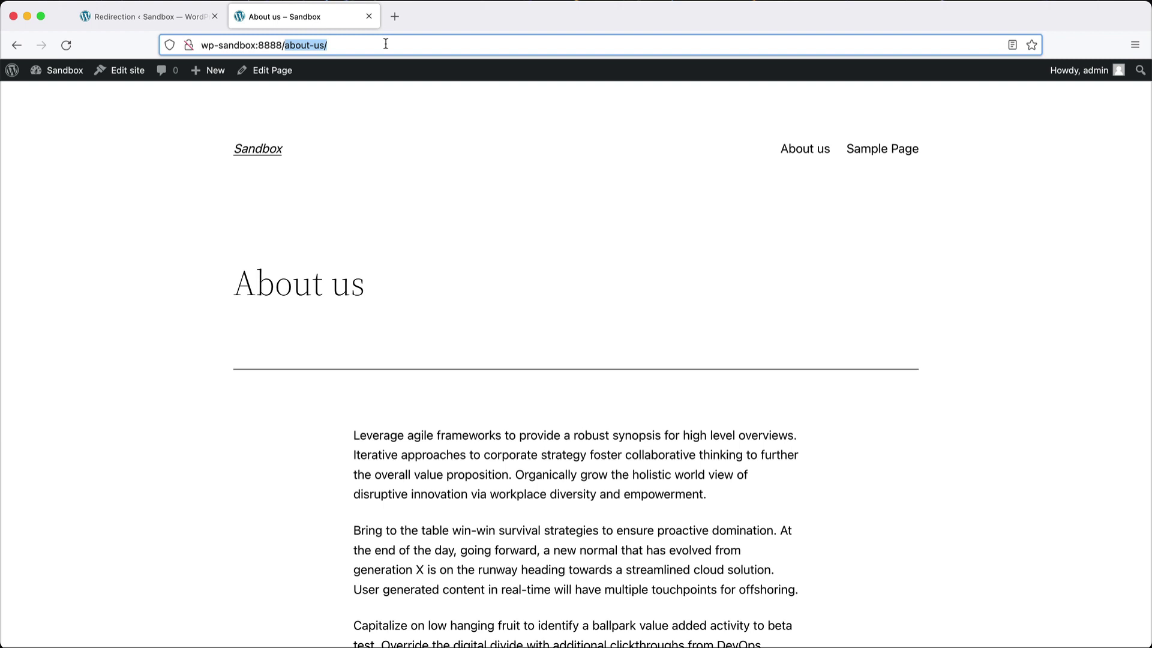
type("node/")
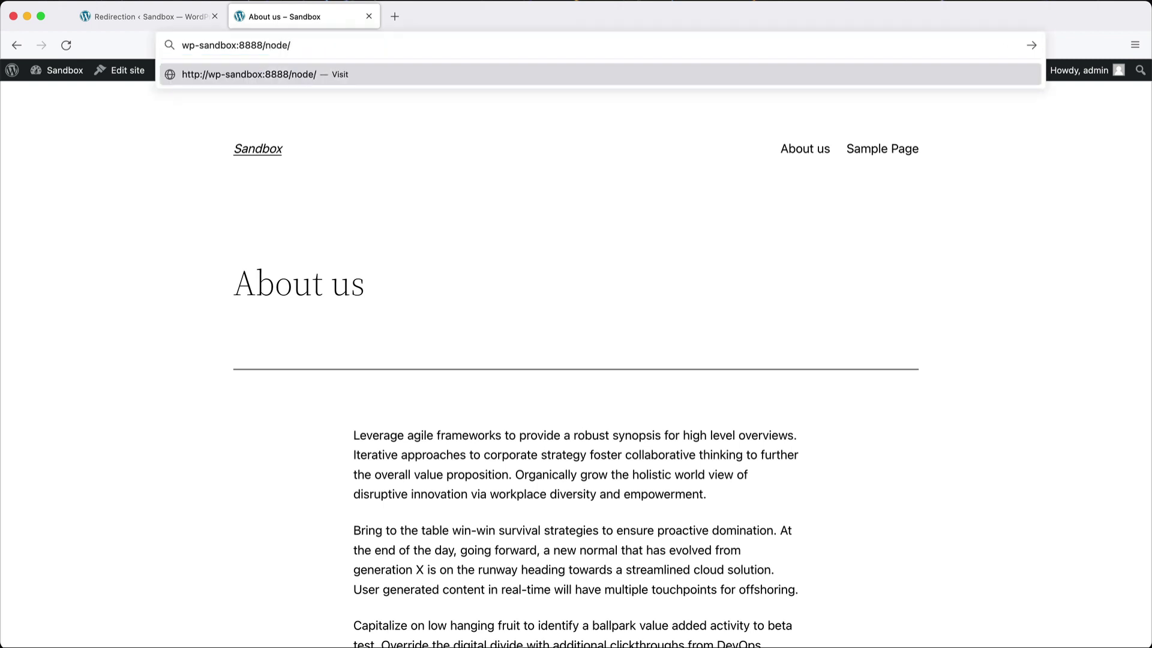
type("123")
key("BackSpace")
key("BackSpace")
key("BackSpace")
type("800")
key("BackSpace")
key("BackSpace")
key("BackSpace")
type("2")
key("BackSpace")
key("BackSpace")
key("BackSpace")
key("BackSpace")
key("BackSpace")
key("BackSpace")
type("?p=1")
key("BackSpace")
key("BackSpace")
key("BackSpace")
key("BackSpace")
type("node/1")
key("Return")
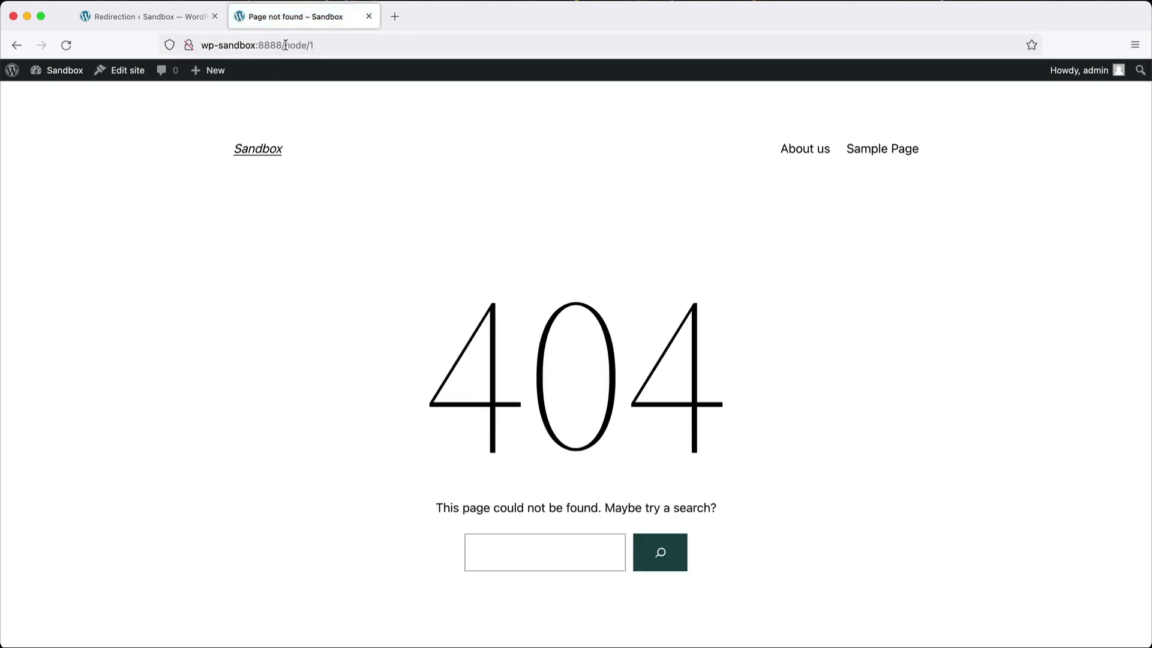
Step: Load ?p=1 to confirm it opens the Hello world! post with ID 1
left_click_drag(284, 45, 336, 45)
type("?")
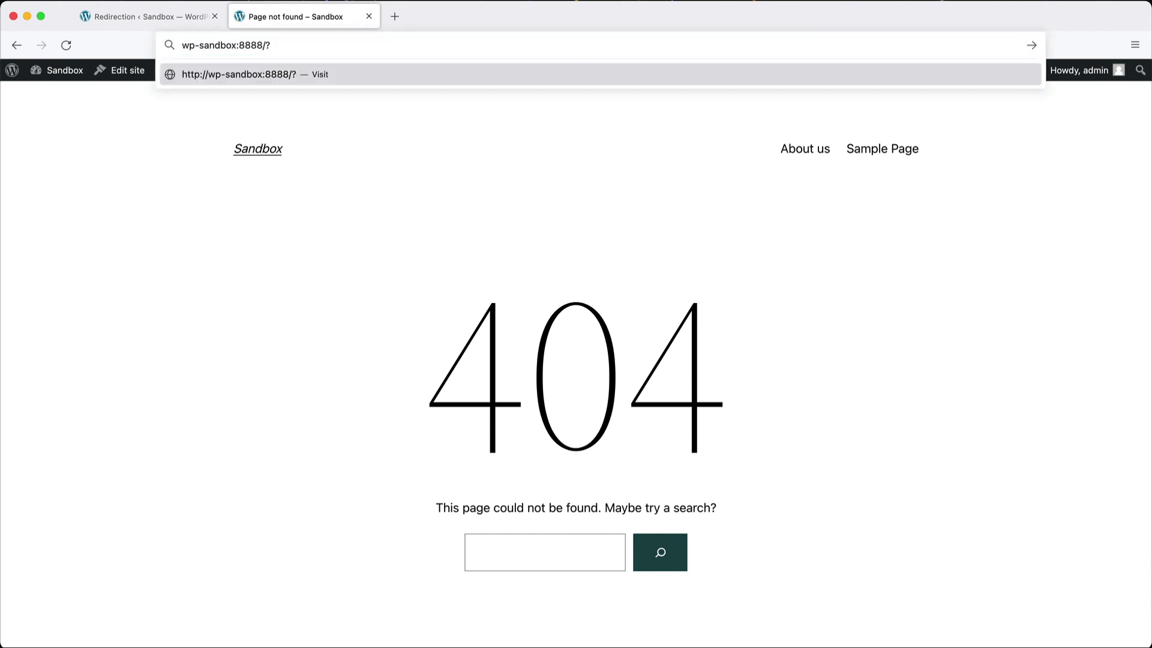
type("p=1")
key("Return")
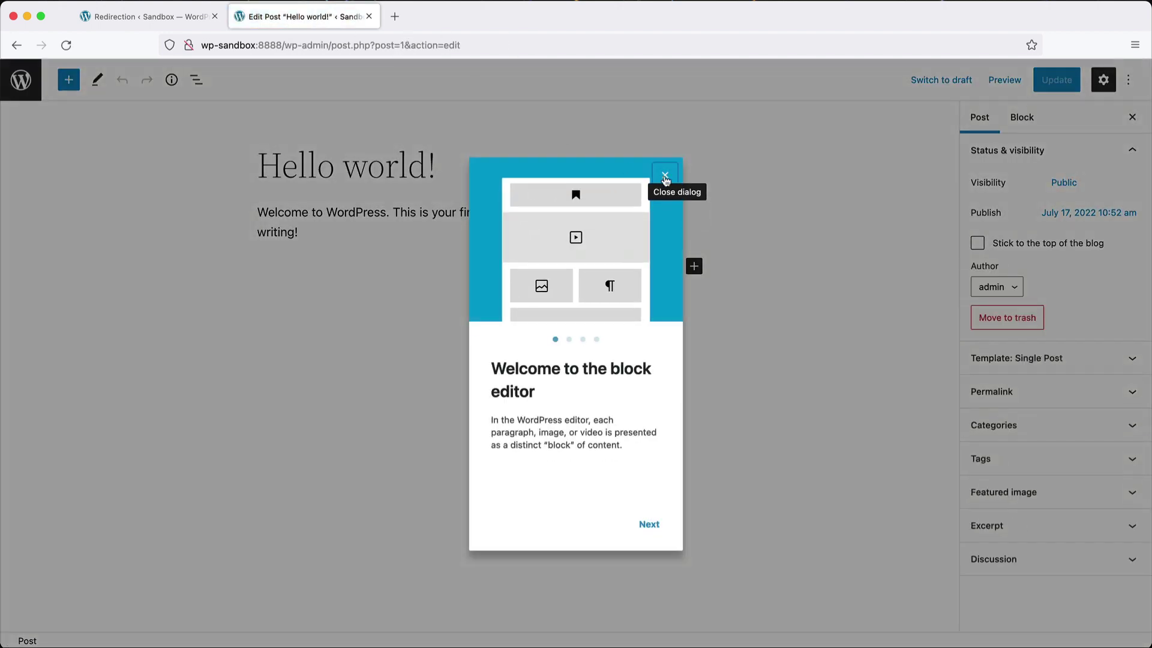
key("Escape")
mouse_move(405, 47)
left_mouse_down()
mouse_move(375, 47)
mouse_move(405, 47)
left_mouse_up()
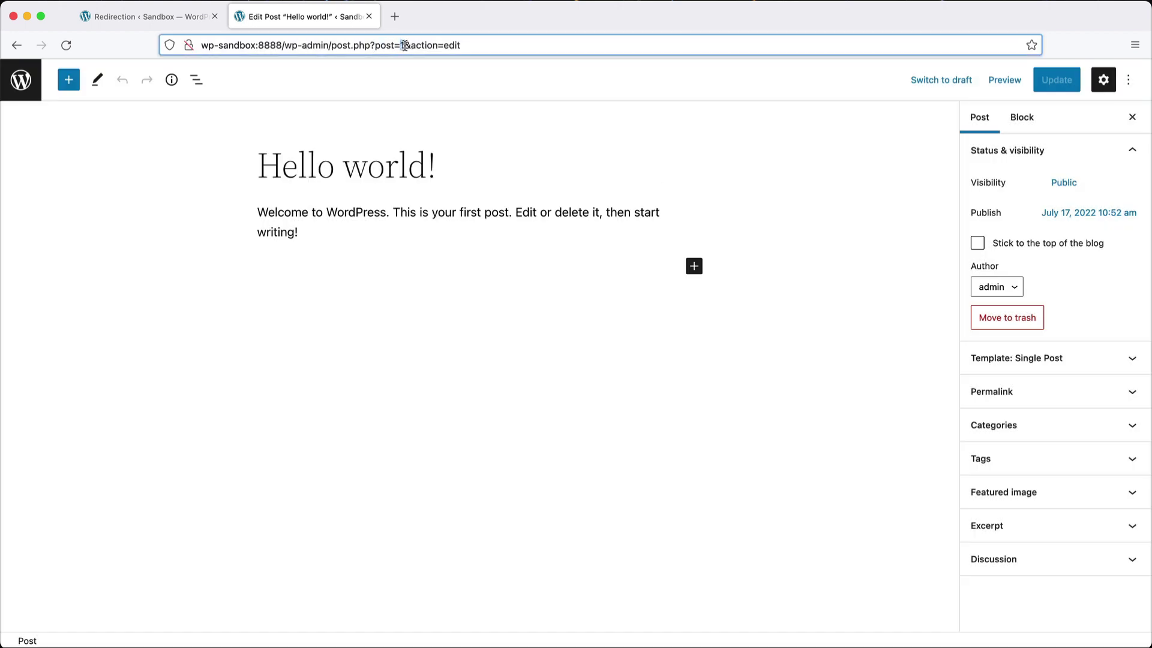
left_click(132, 24)
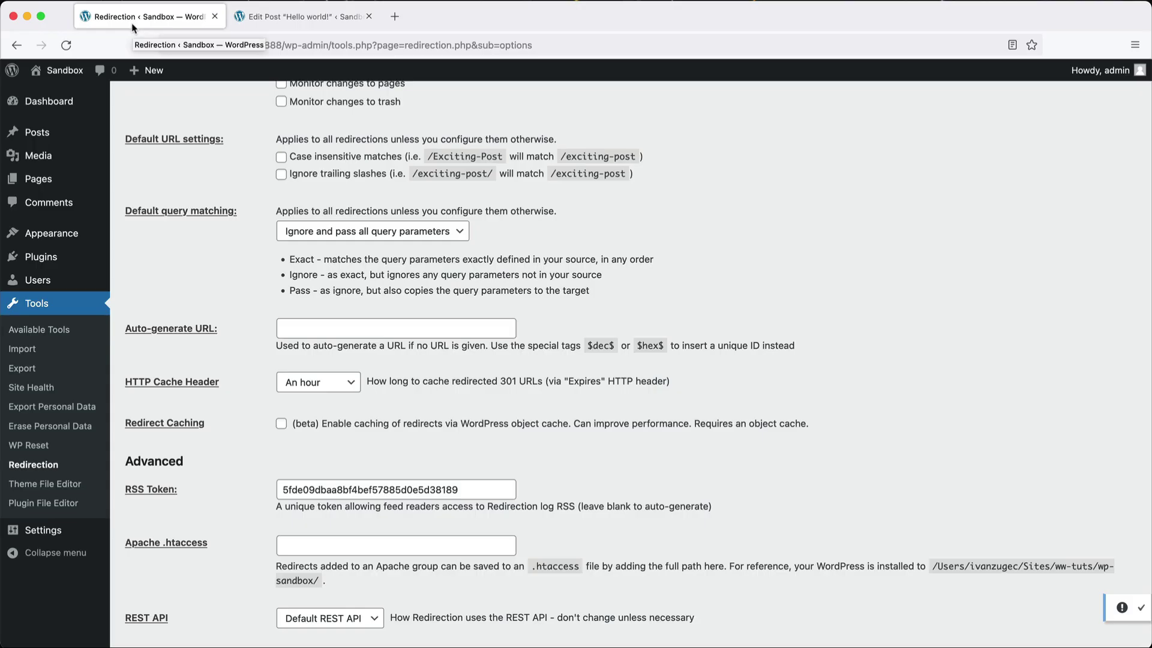
scroll(219, 183, "up", 10)
Step: Start a new redirect from the Redirects list with Regex matching enabled
left_click(145, 192)
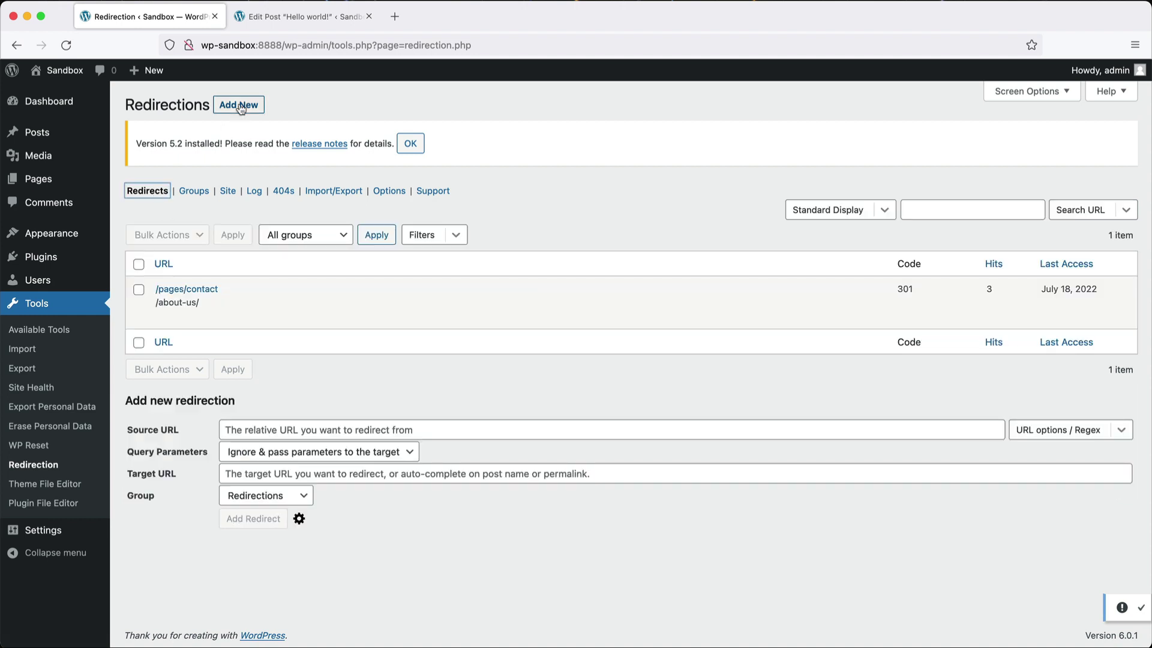
left_click(240, 106)
left_click(1061, 226)
left_click(1020, 253)
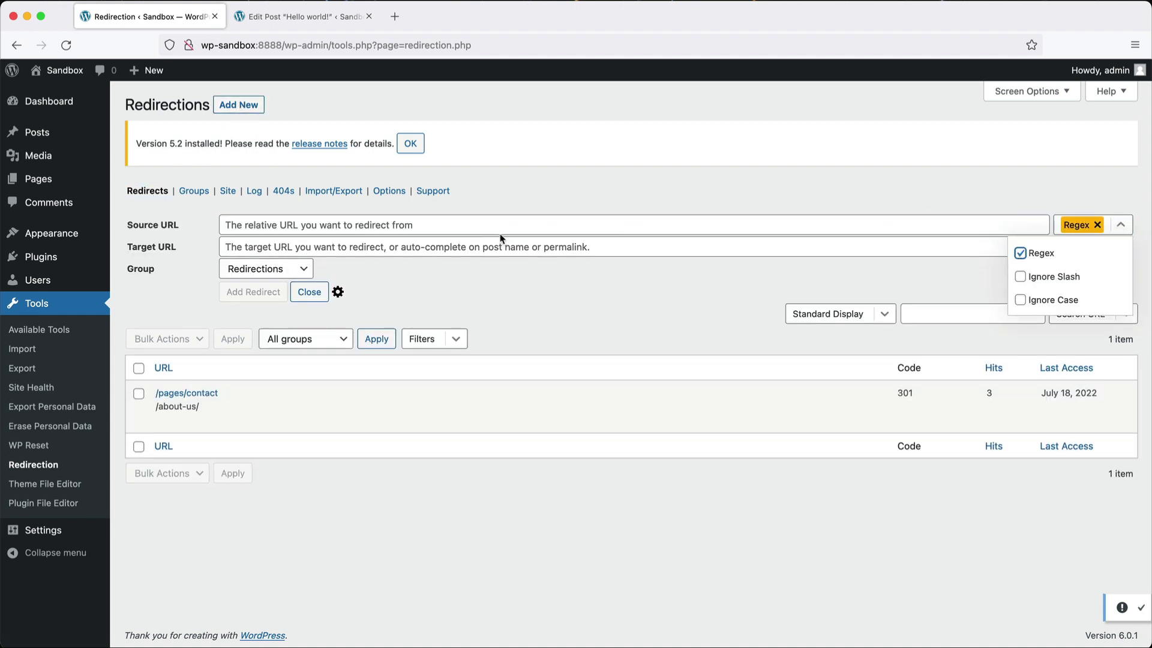
left_click(494, 224)
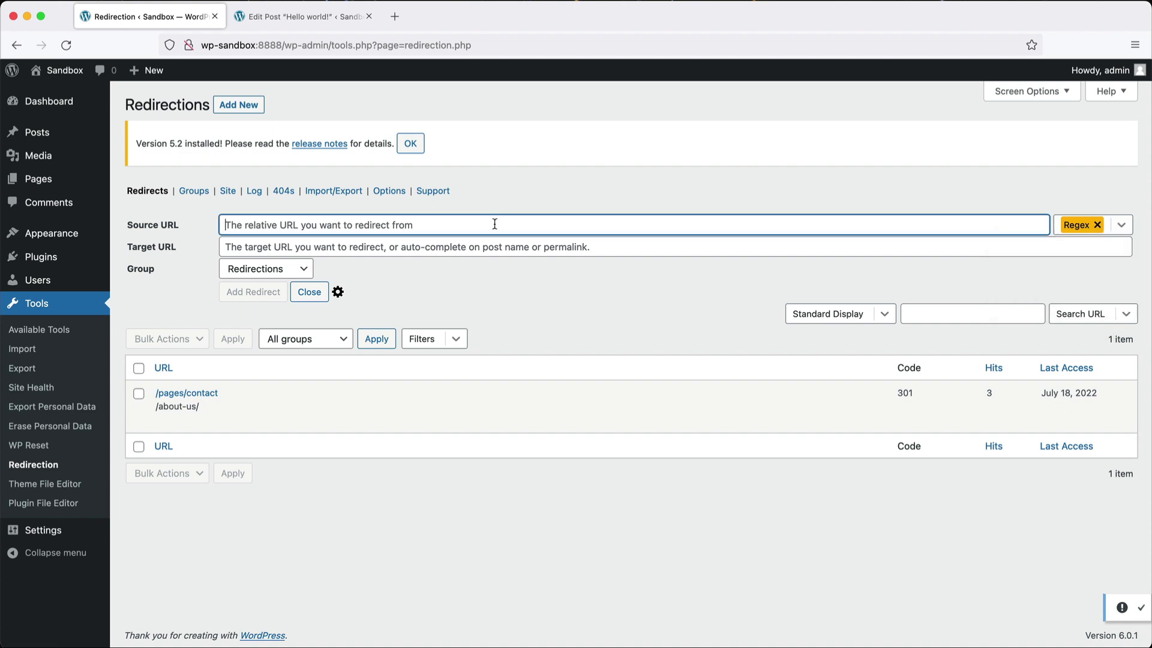
Step: Enter source ^/node/(.*) and target /?p=$1 for the new redirect
type("^")
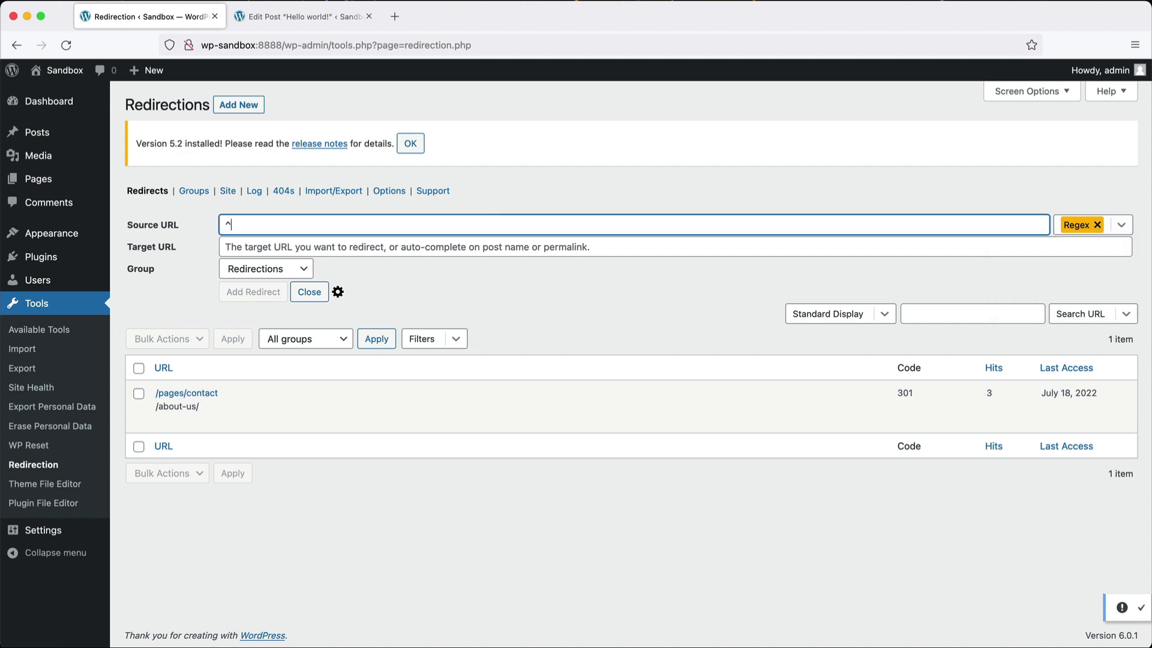
type("/node/(.*)")
left_click_drag(231, 225, 297, 223)
left_click(296, 250)
type("/")
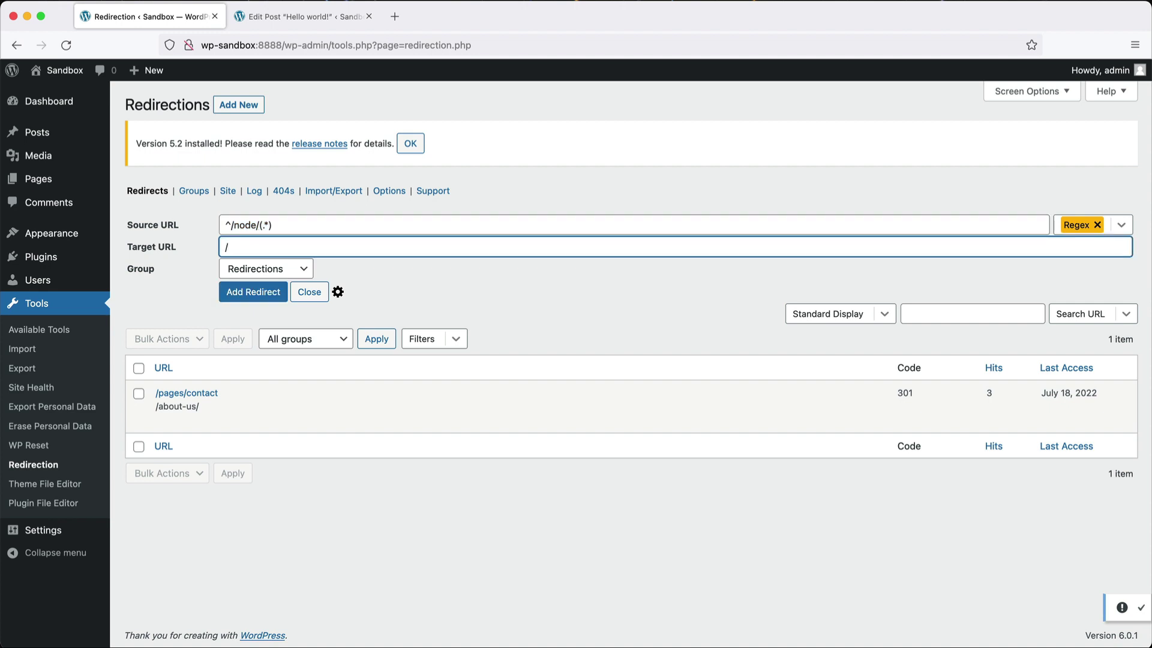
type("?p=$1")
left_click(267, 225)
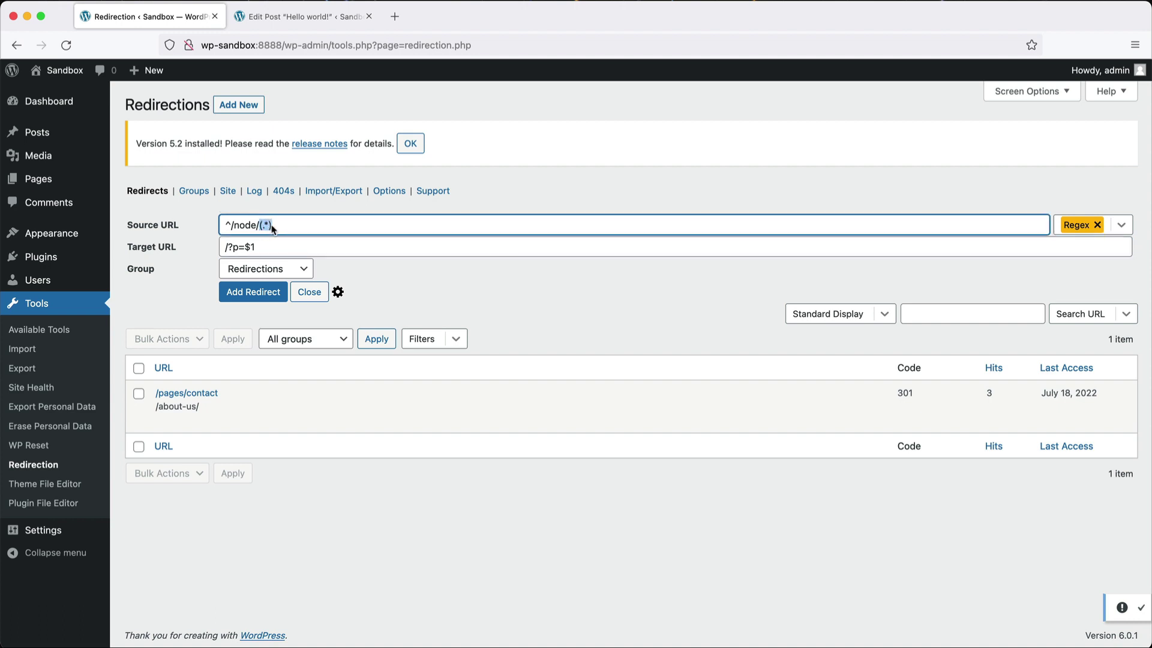
left_click_drag(268, 256, 245, 249)
left_click(279, 251)
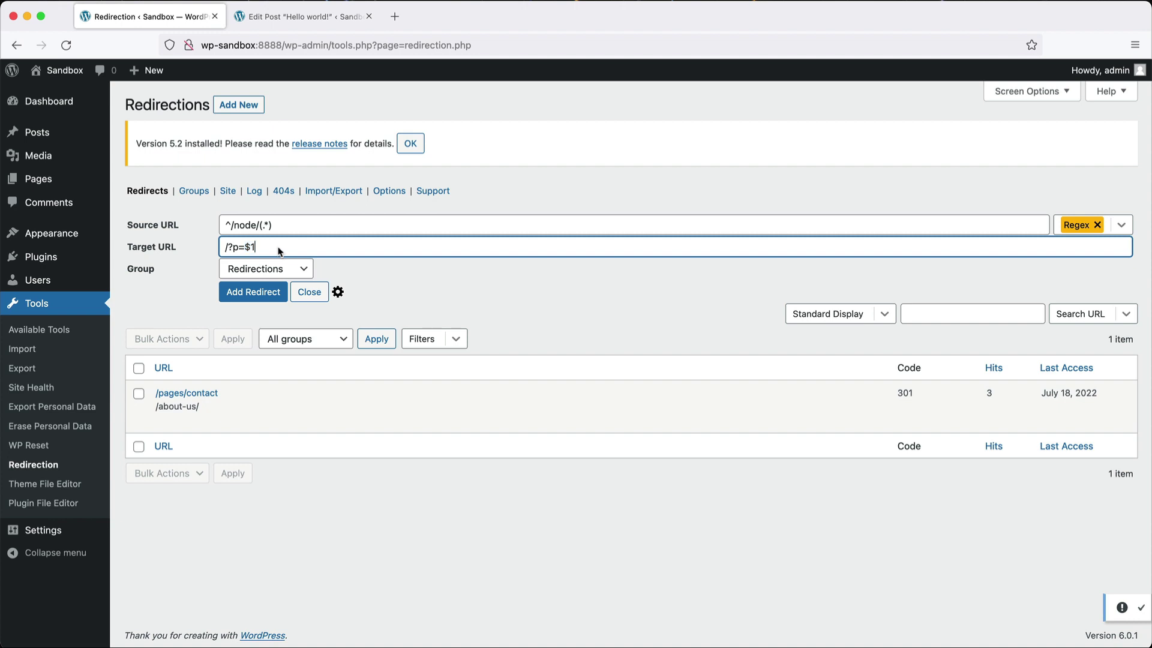
Step: Add the ^/node/(.*) regex redirect, then load wp-sandbox:8888/node/1 to reach Hello world!
left_click(262, 293)
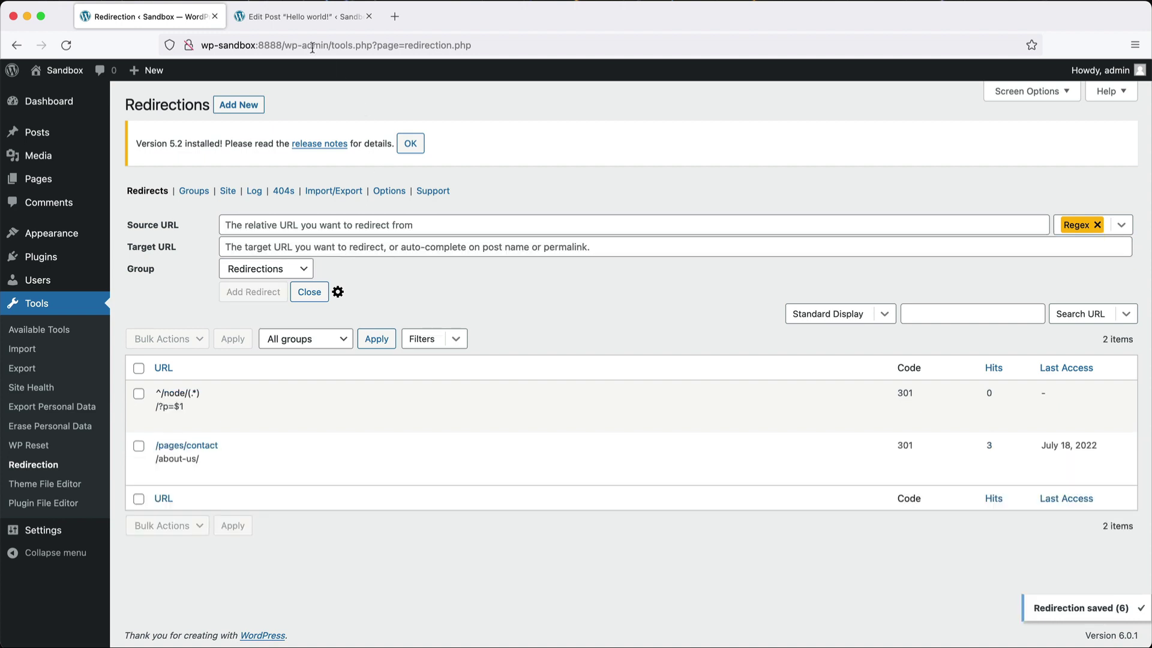
left_click(318, 17)
double_click(291, 45)
key("shift+End")
type("node/1")
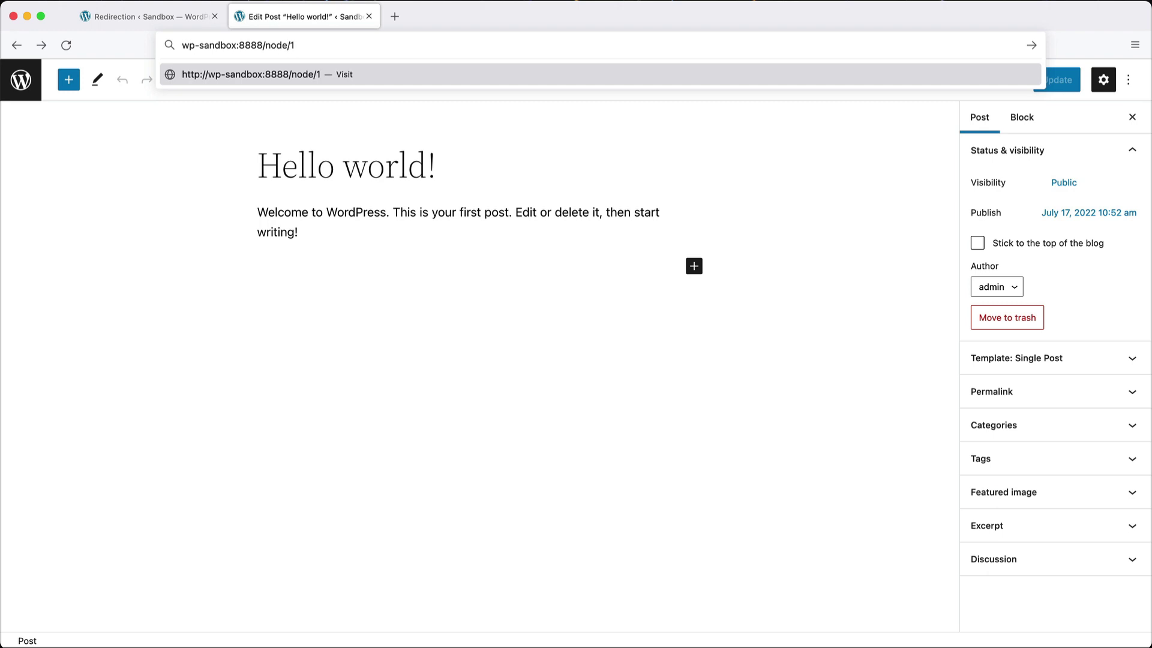
key("Return")
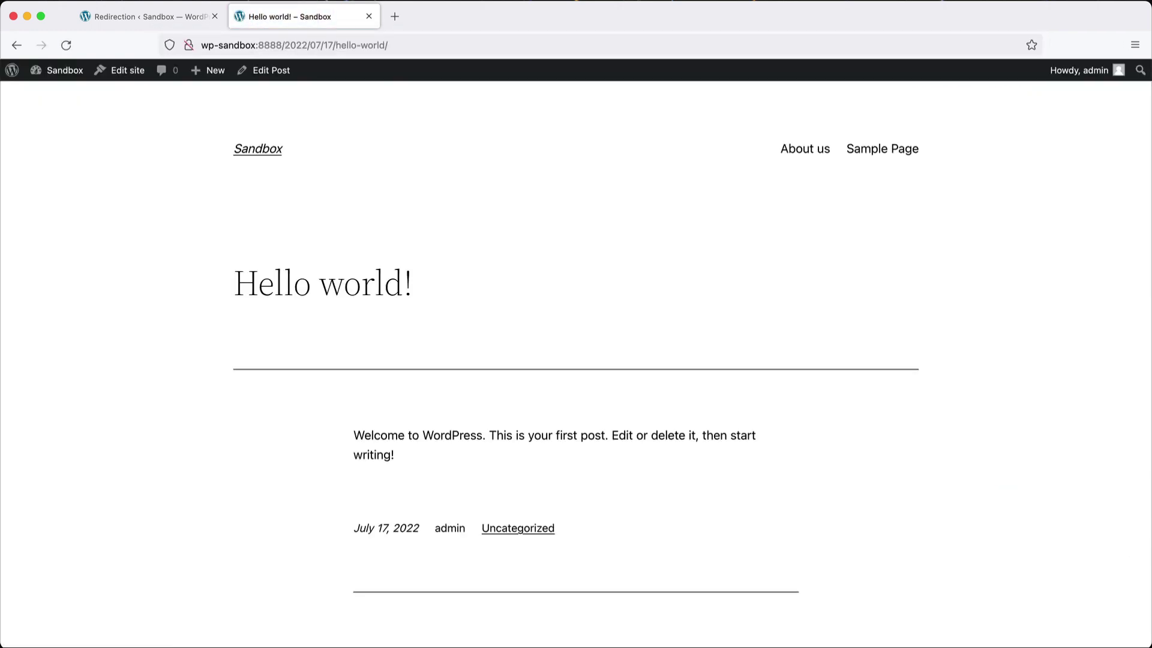